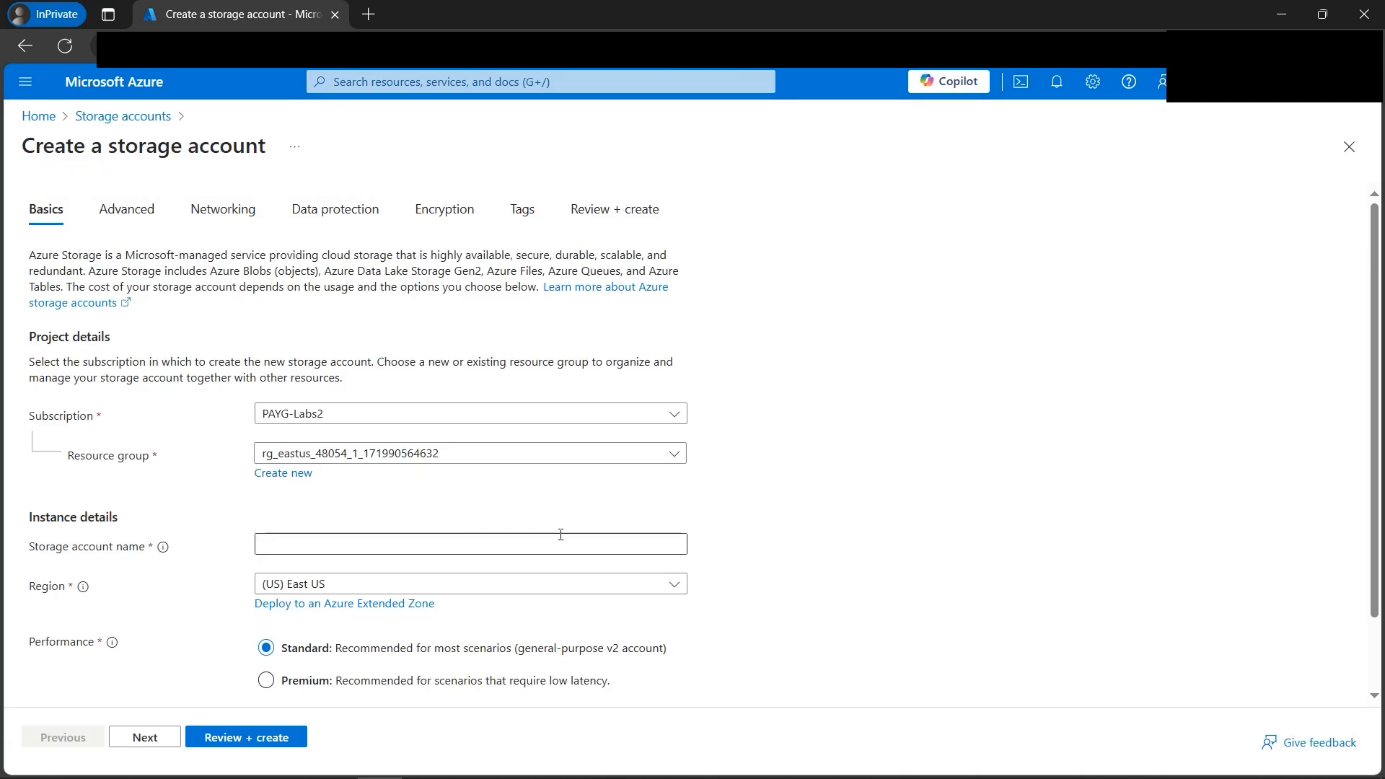
Step: Name the new storage account cloudguruamit007 and look through the regions available for it
click(437, 550)
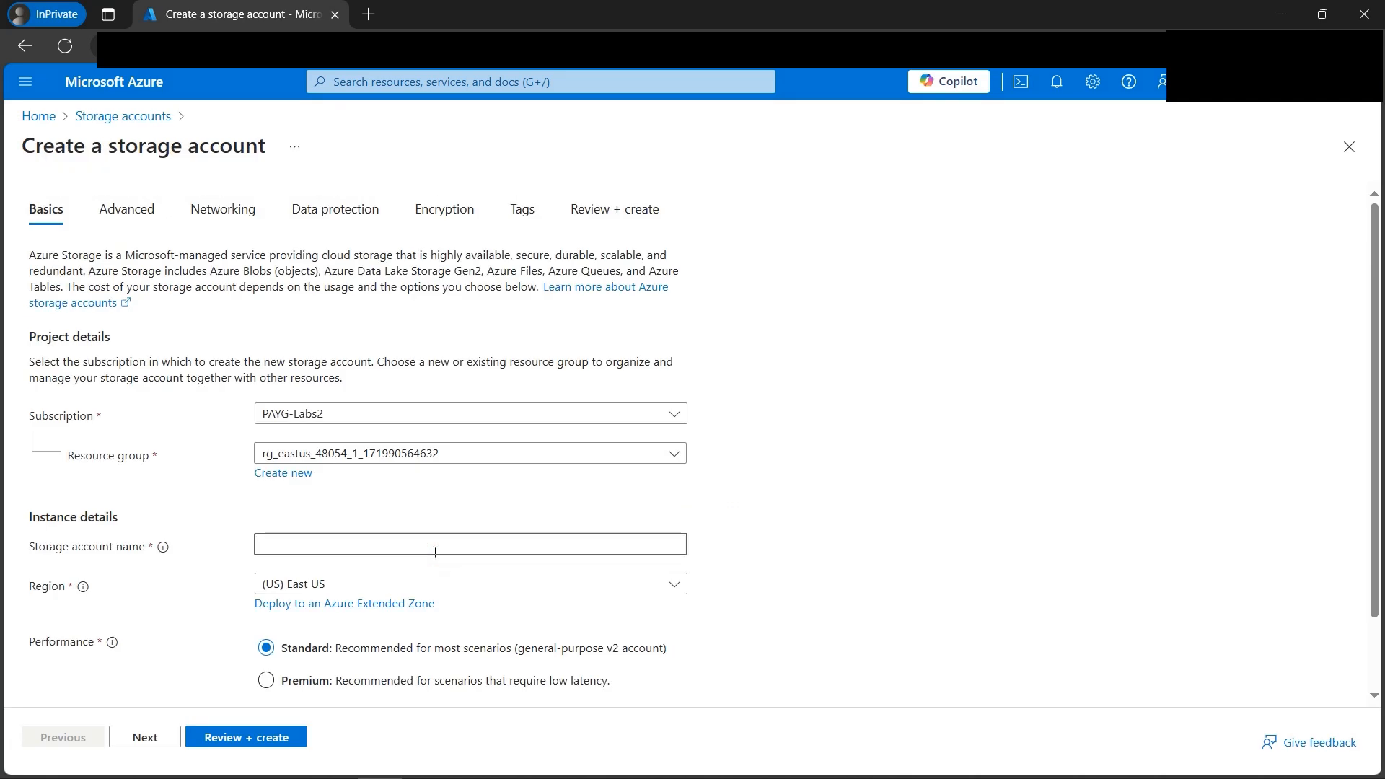
text(cloudguruamit007)
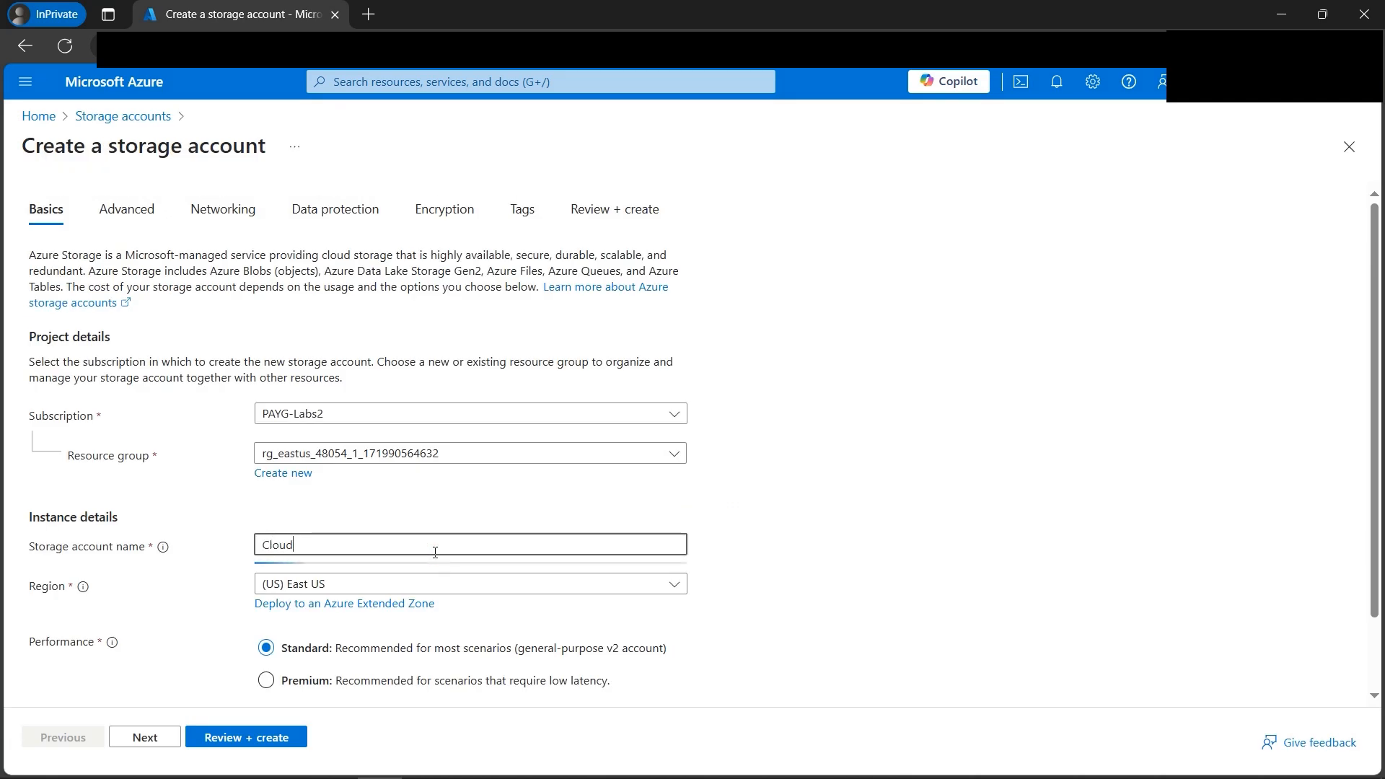
scroll(216, 520, down, 1)
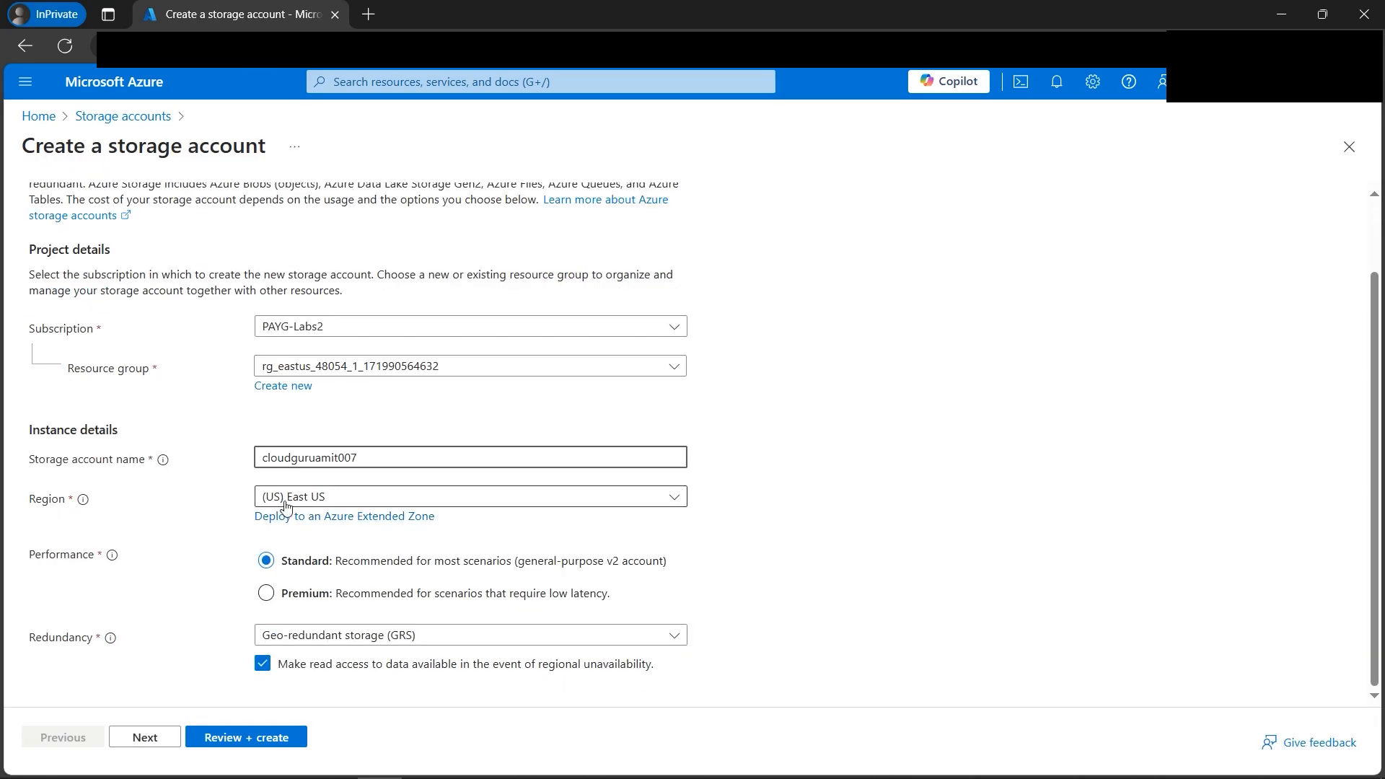
click(468, 503)
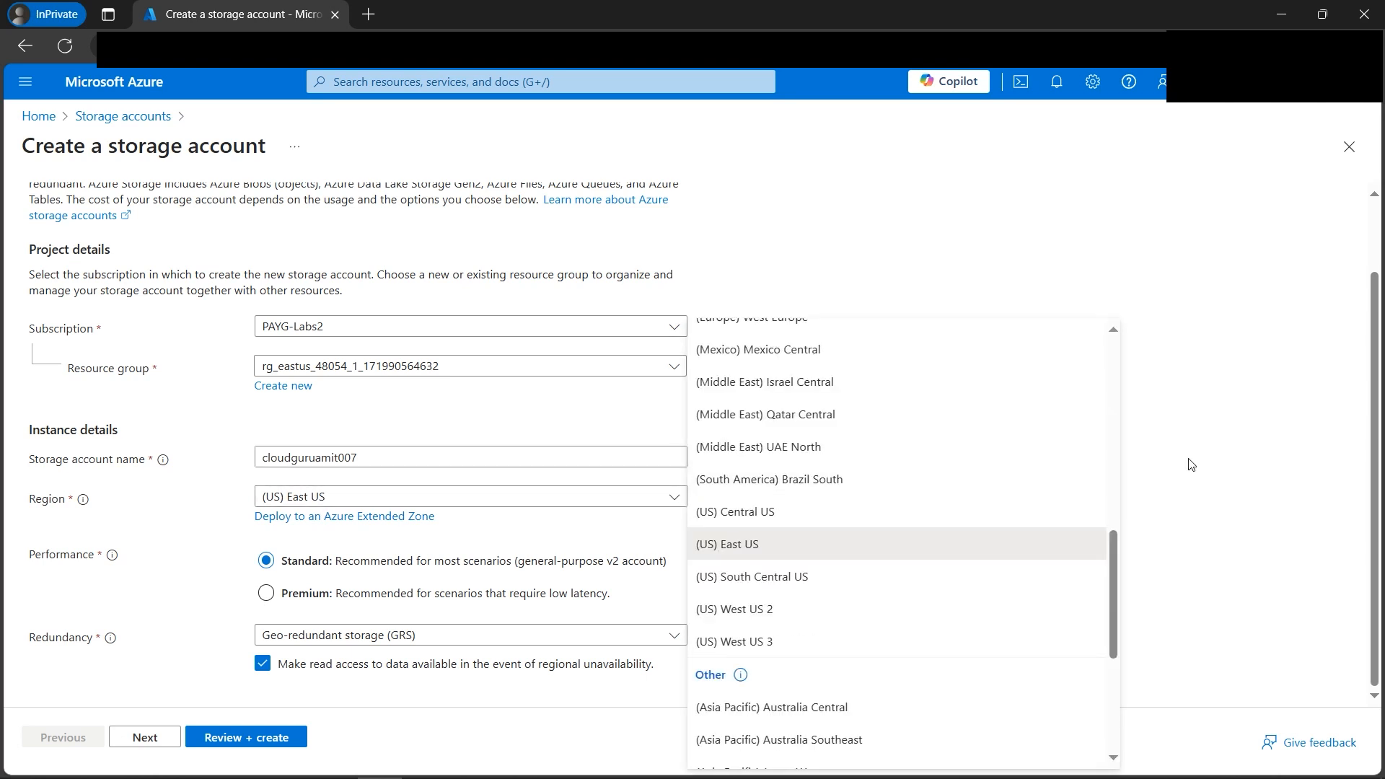
click(1168, 493)
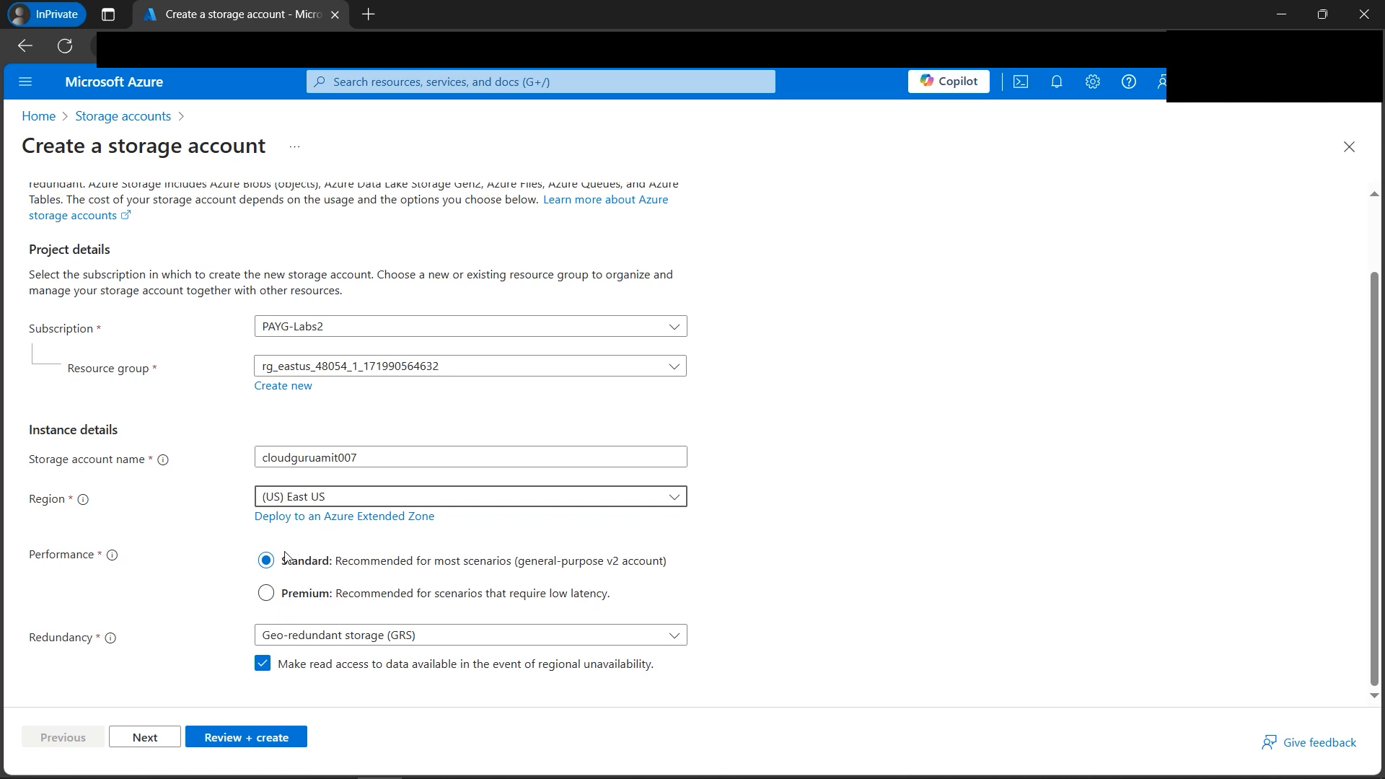
Step: Set the redundancy to Locally-redundant storage (LRS) and create the storage account with the remaining default settings
click(448, 640)
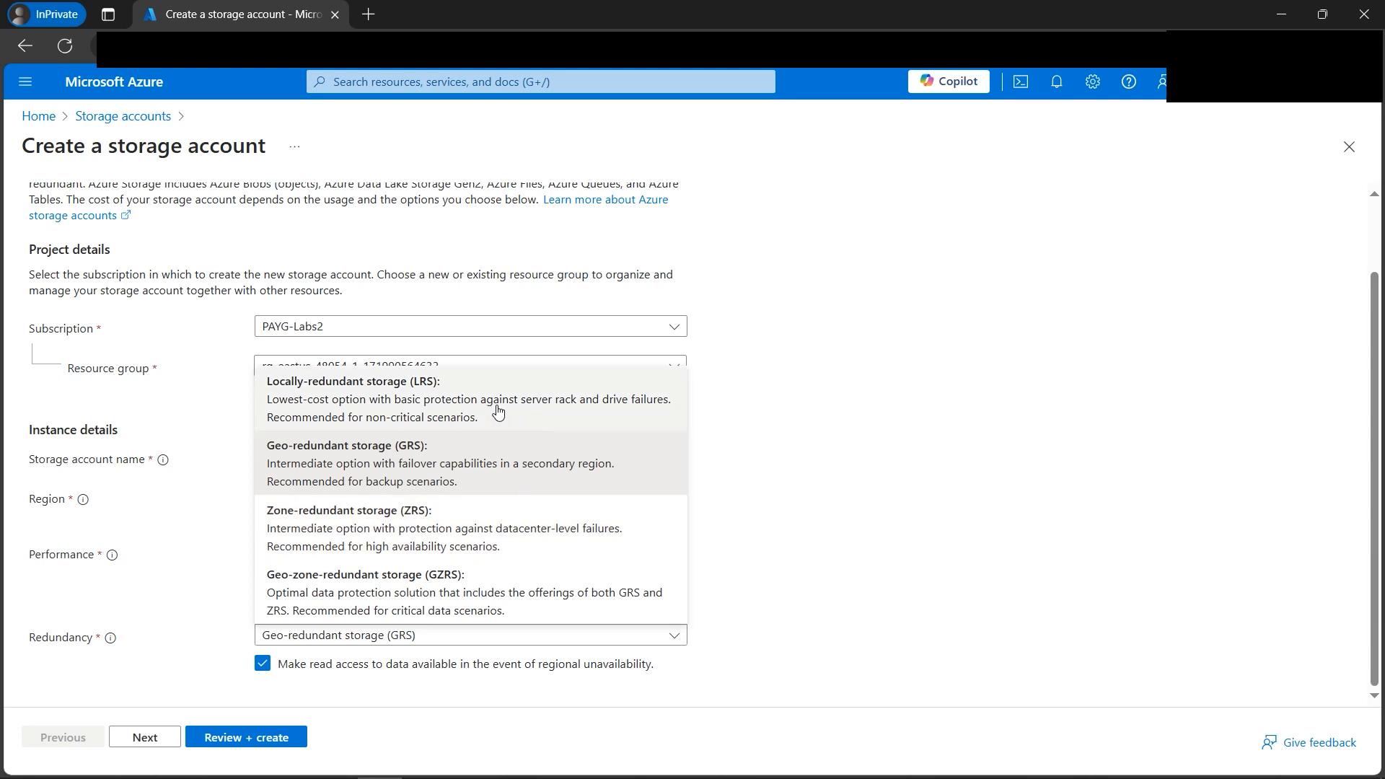
click(412, 402)
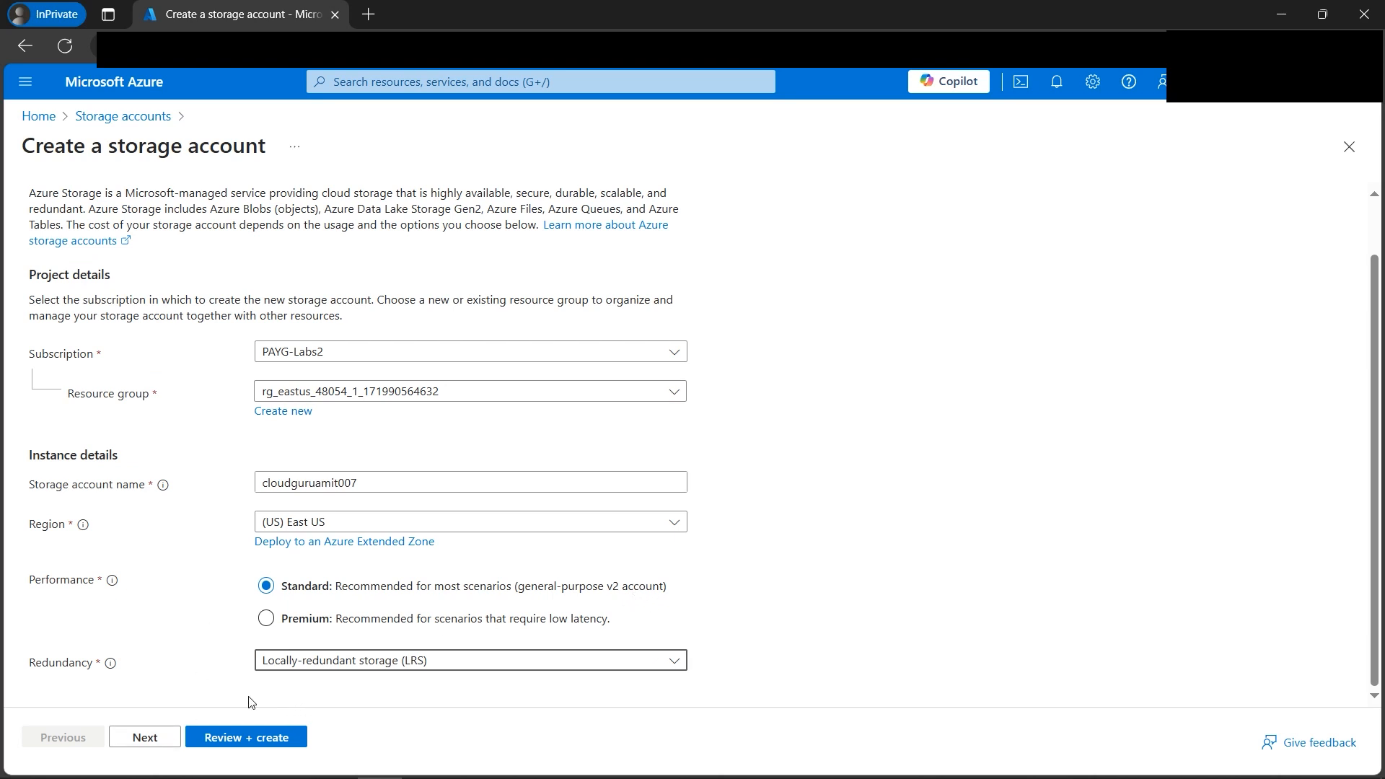
click(259, 743)
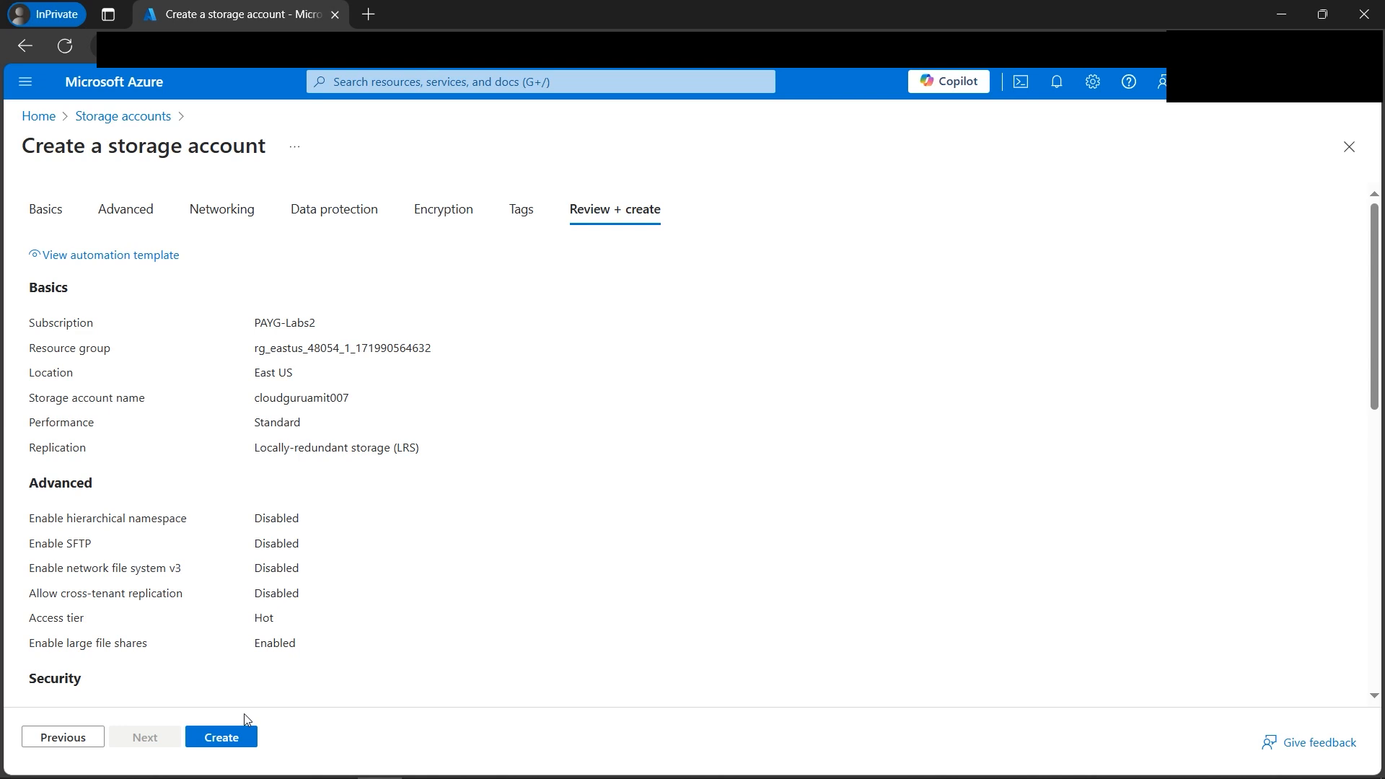
click(241, 737)
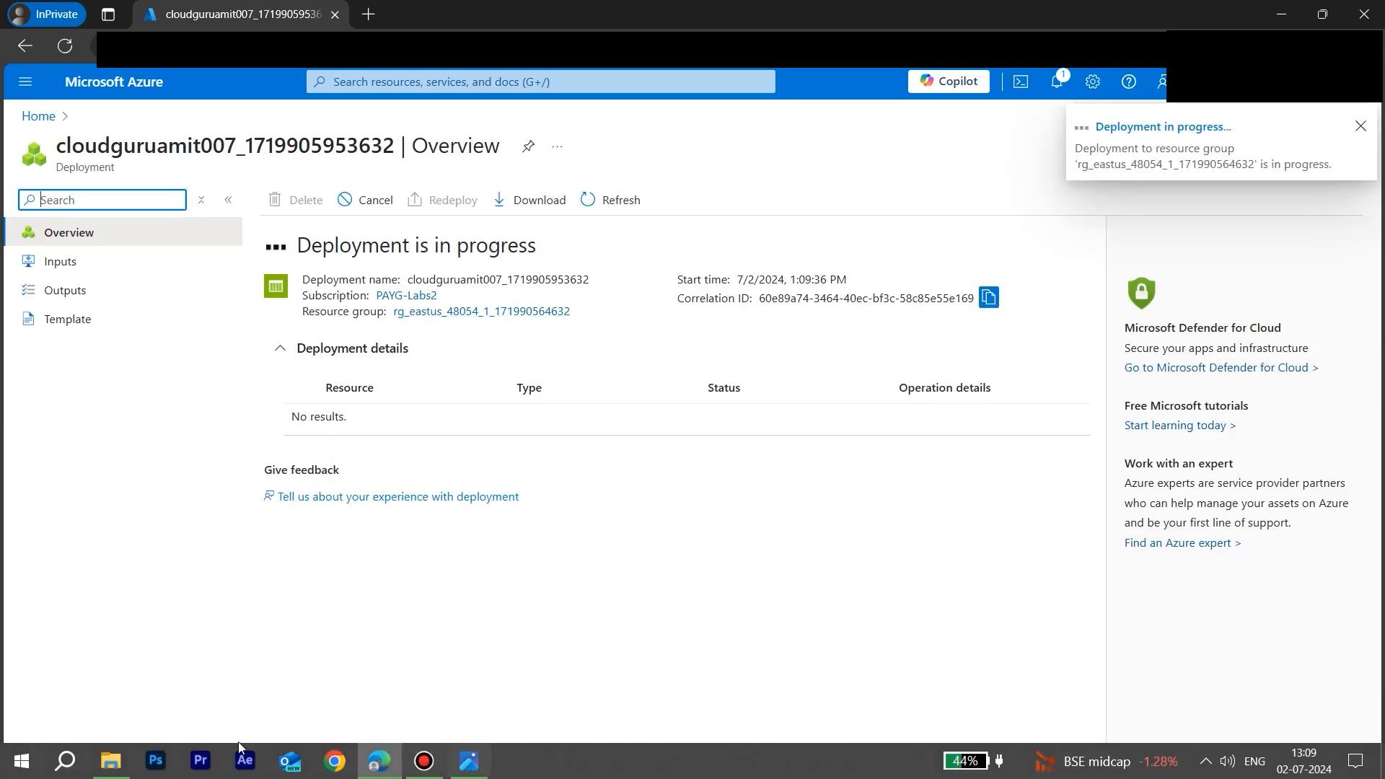
Step: Switch to File Explorer, read the HTML source of the website file in Notepad, and close it
click(110, 761)
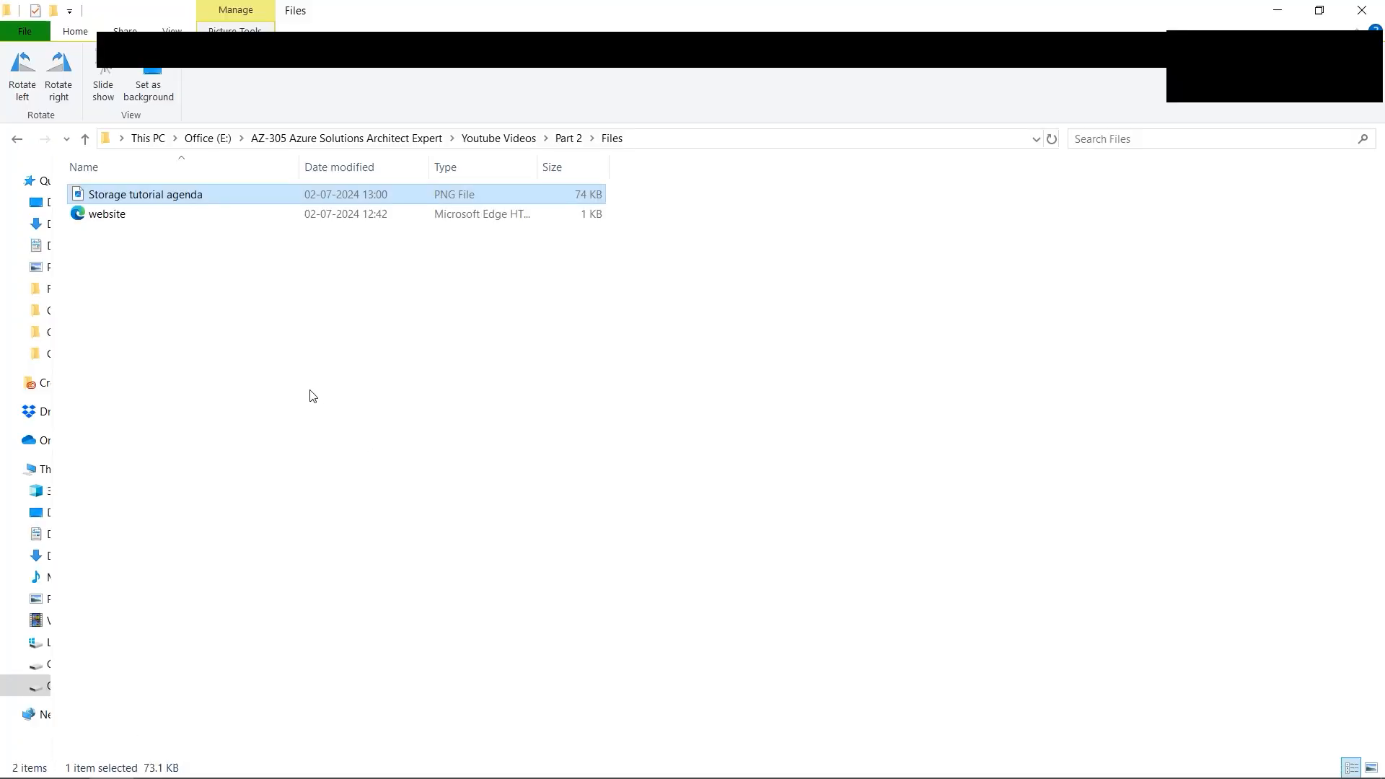
click(115, 219)
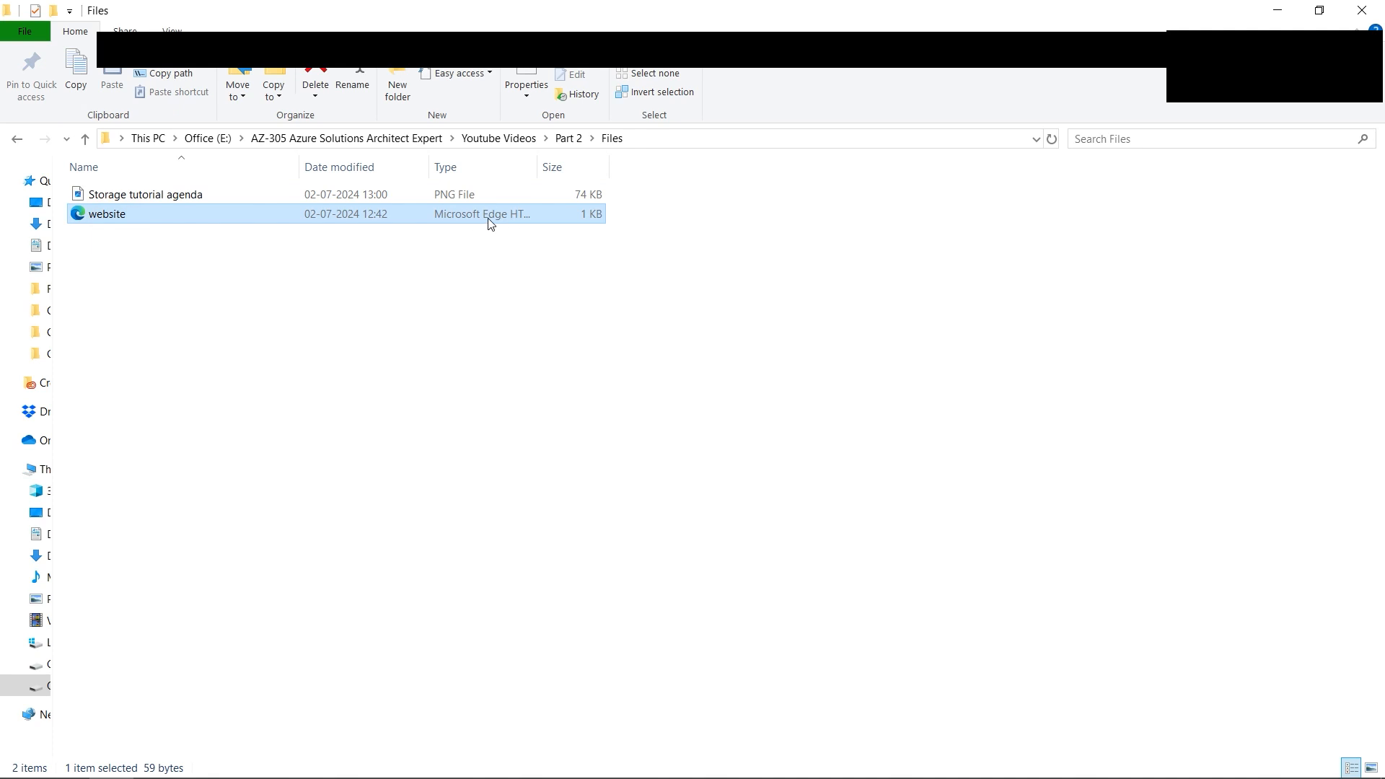
right_click(103, 214)
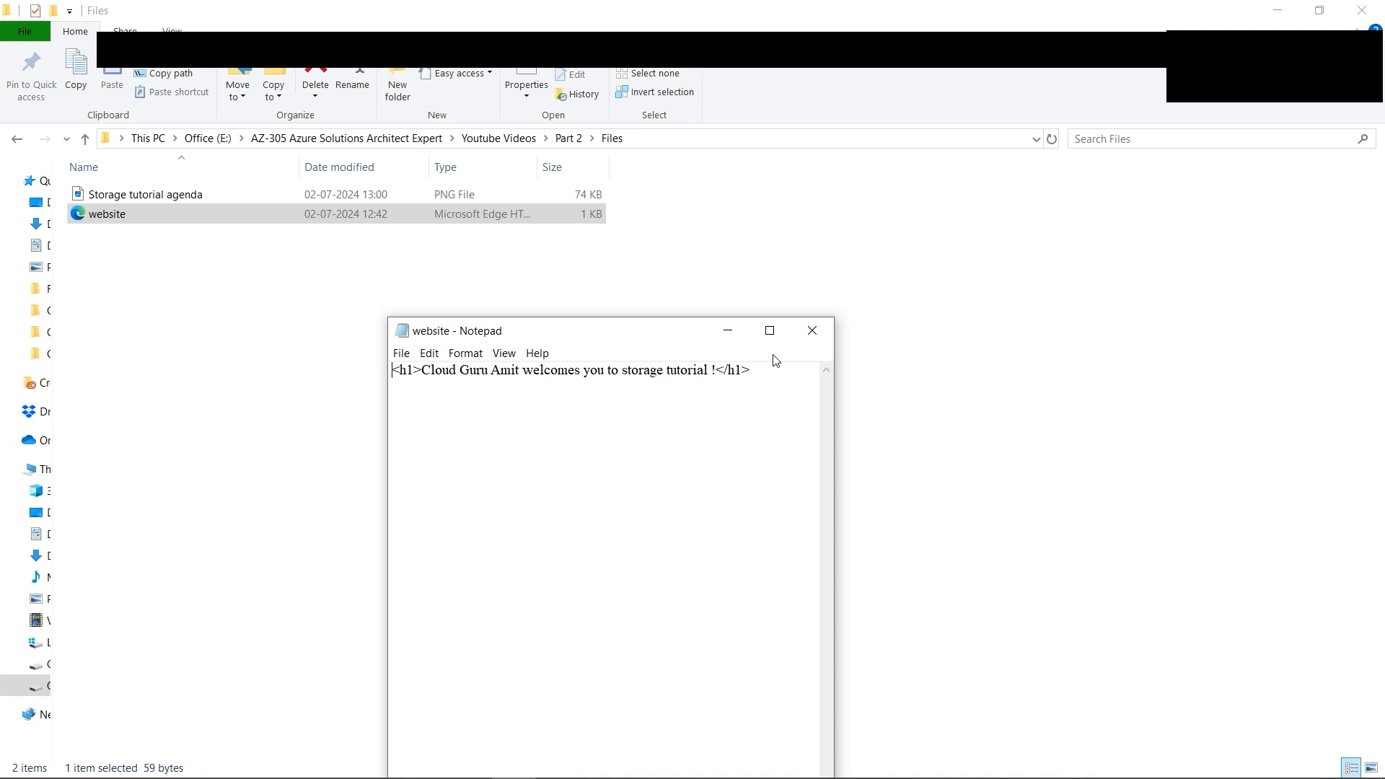
click(813, 332)
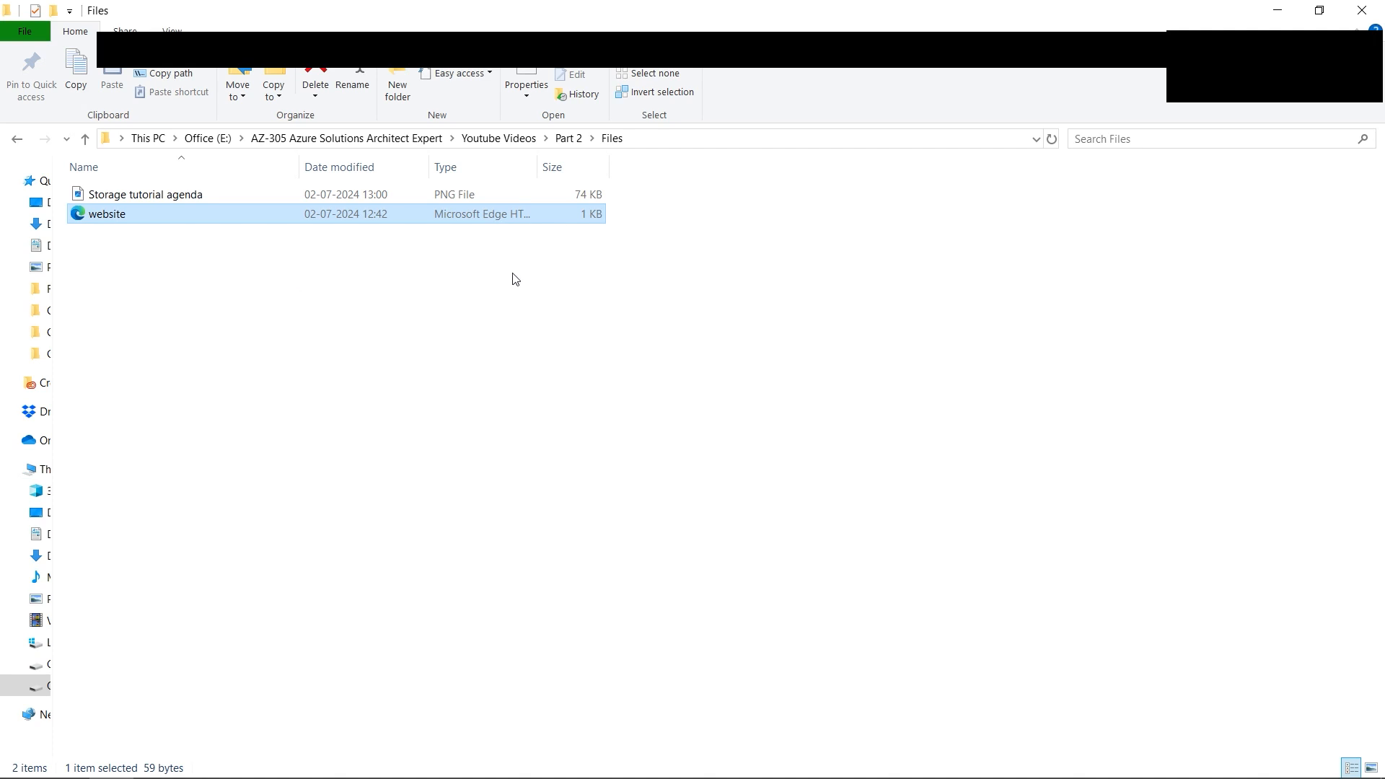
Step: Return to the Azure portal in Edge and open the newly deployed storage account
mouse_move(485, 764)
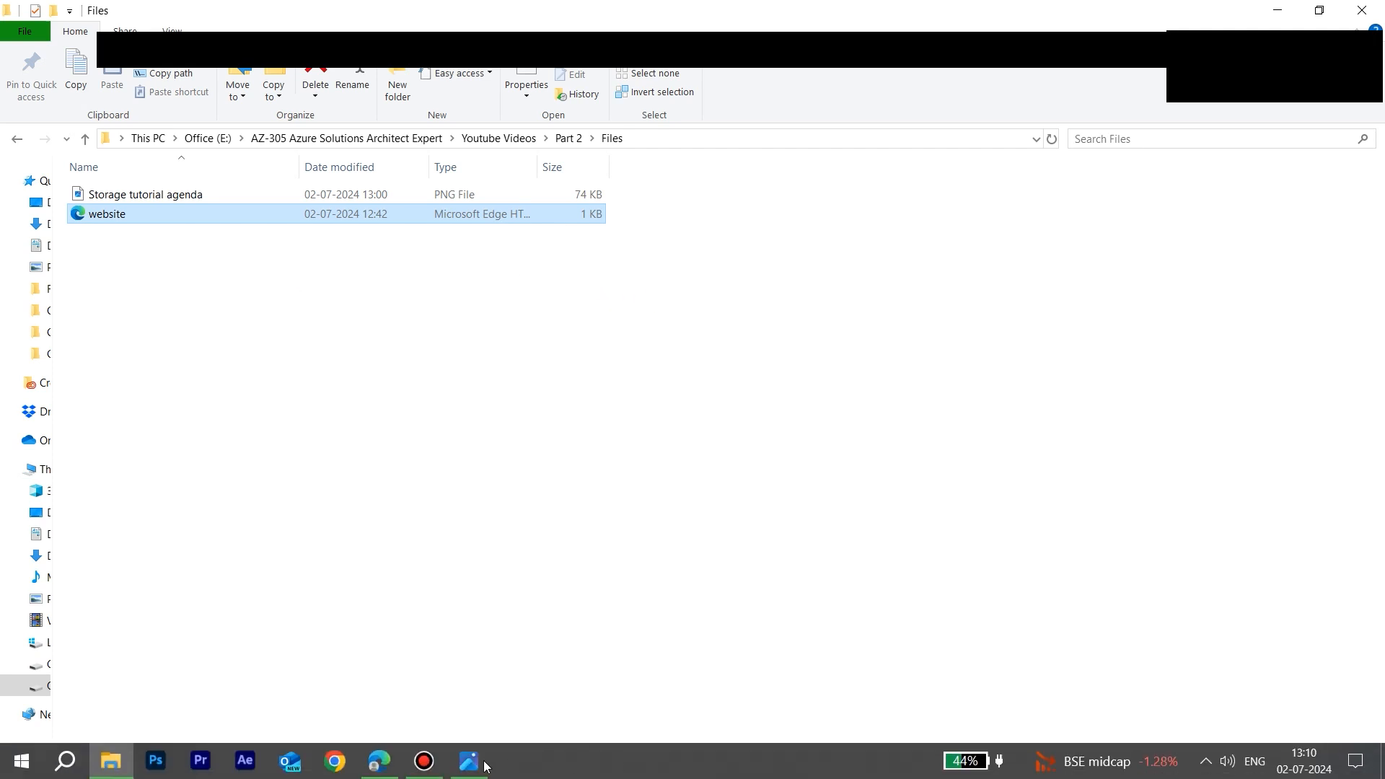
click(395, 766)
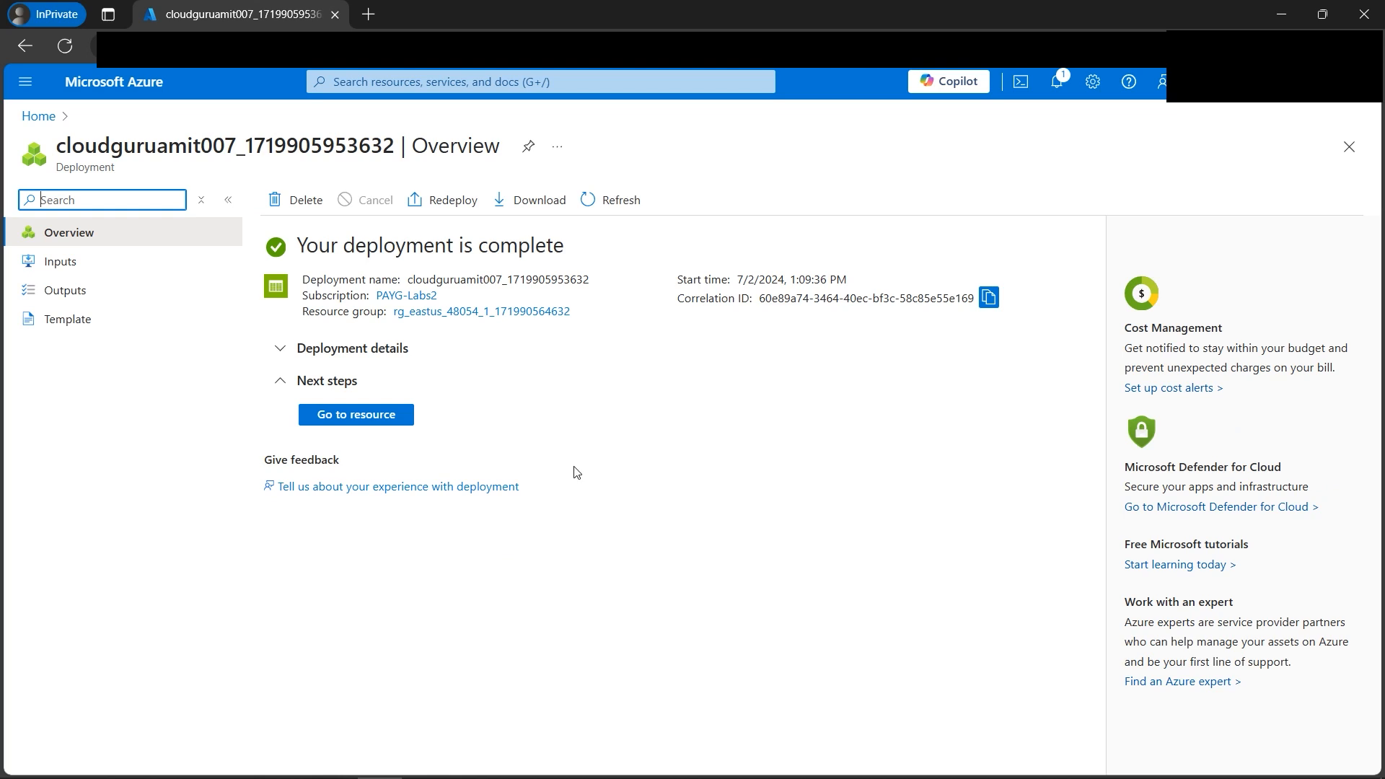
click(382, 422)
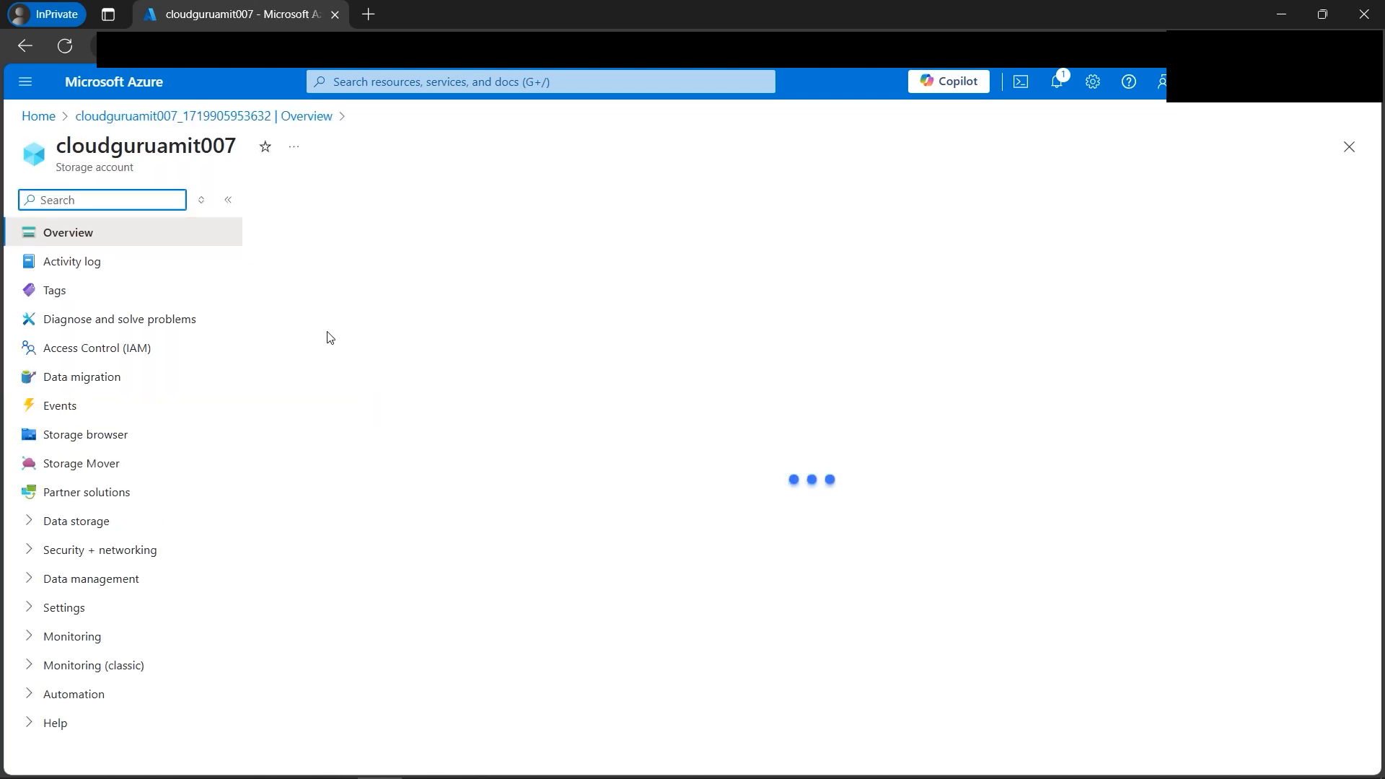
click(521, 626)
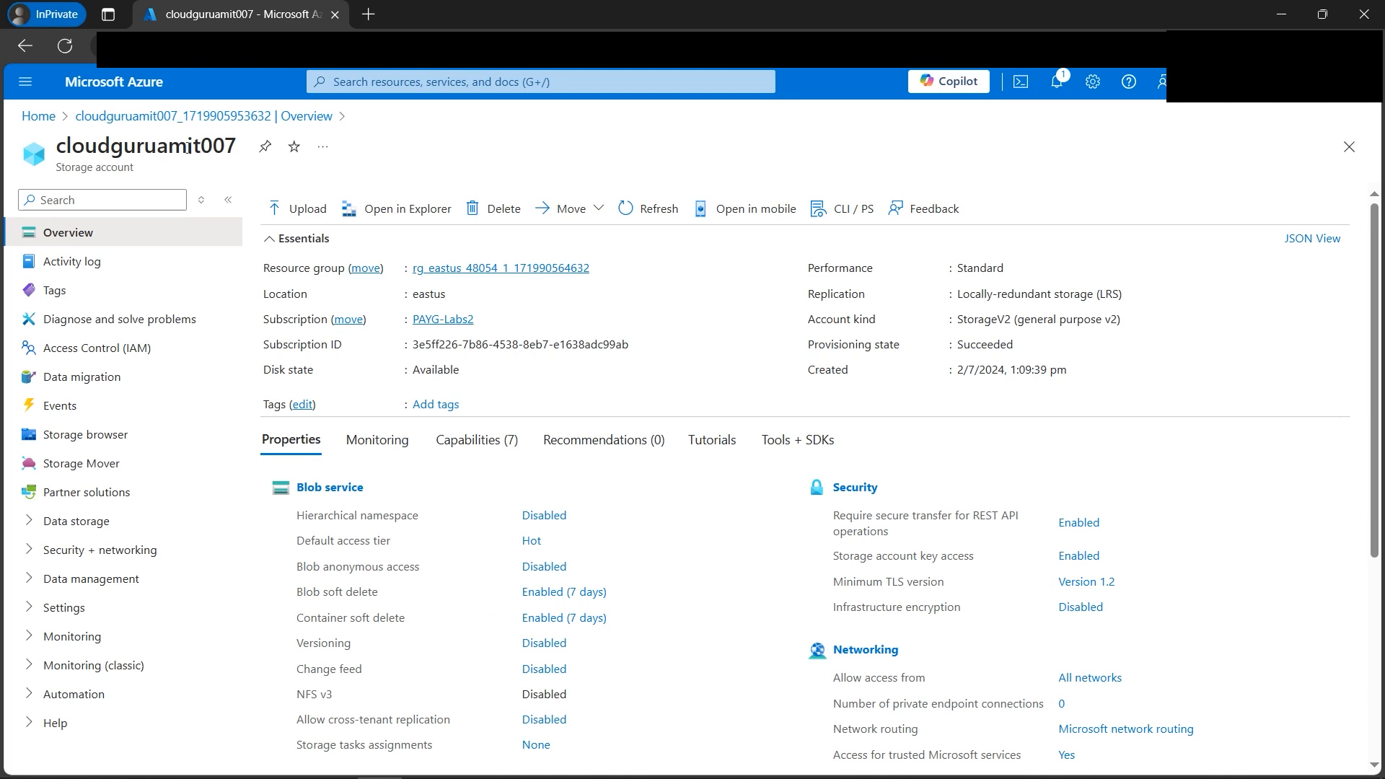
Step: Create a blob container named amitcontainer in the storage account
click(26, 528)
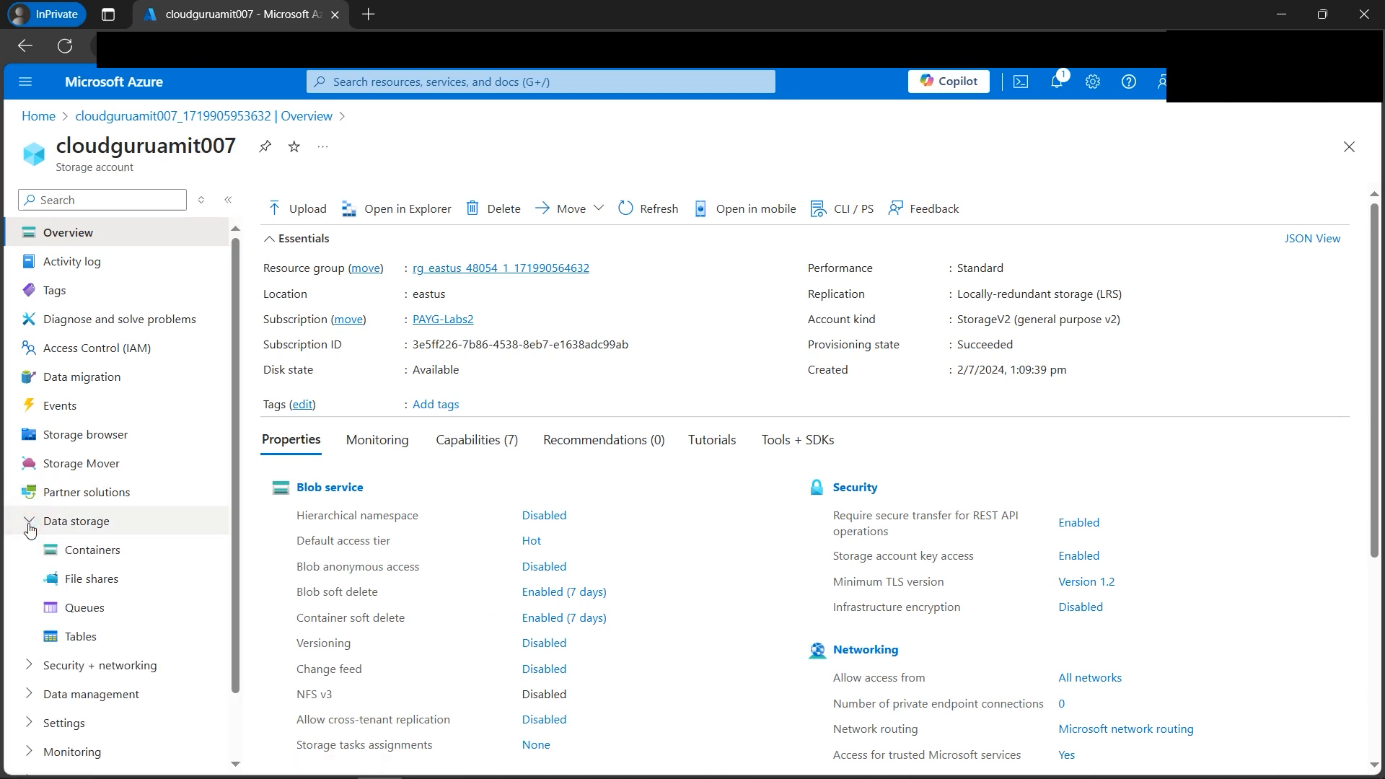
click(105, 552)
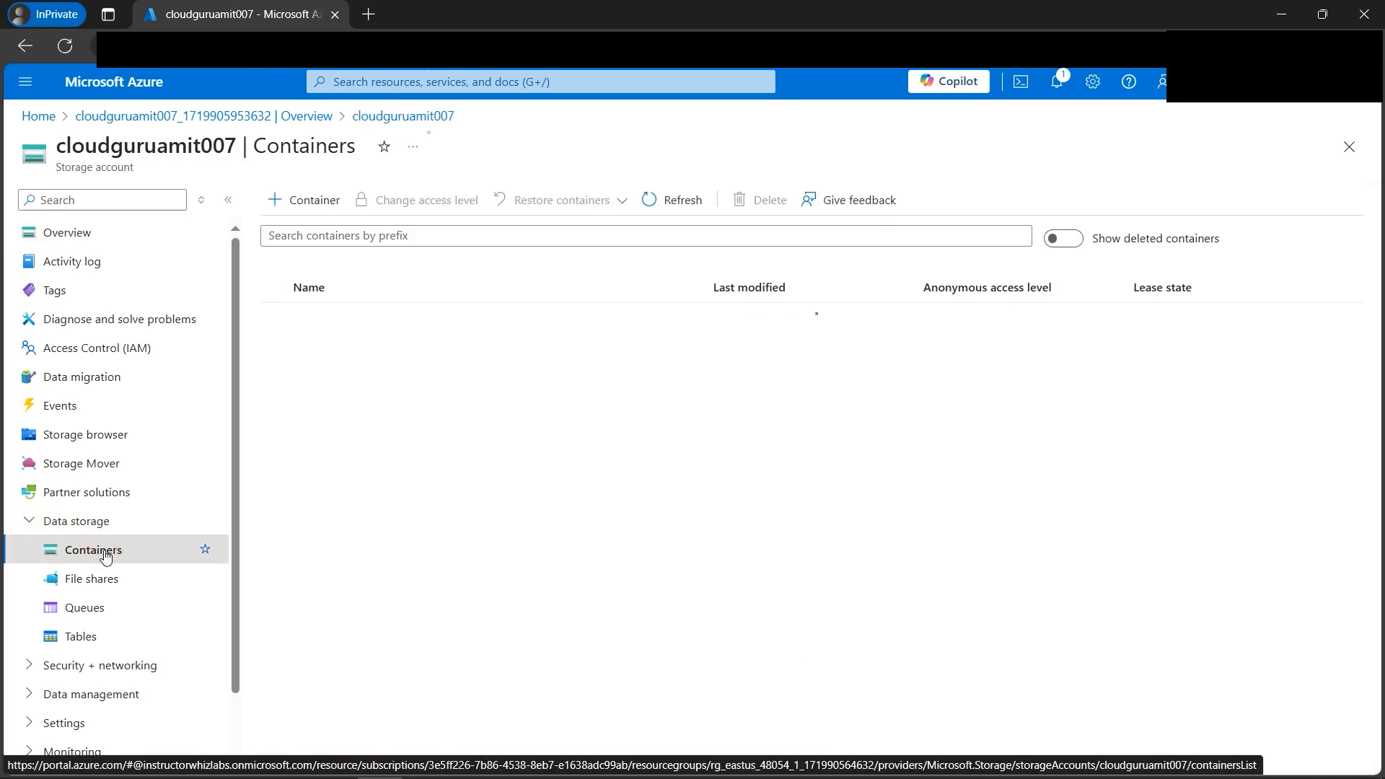
click(295, 205)
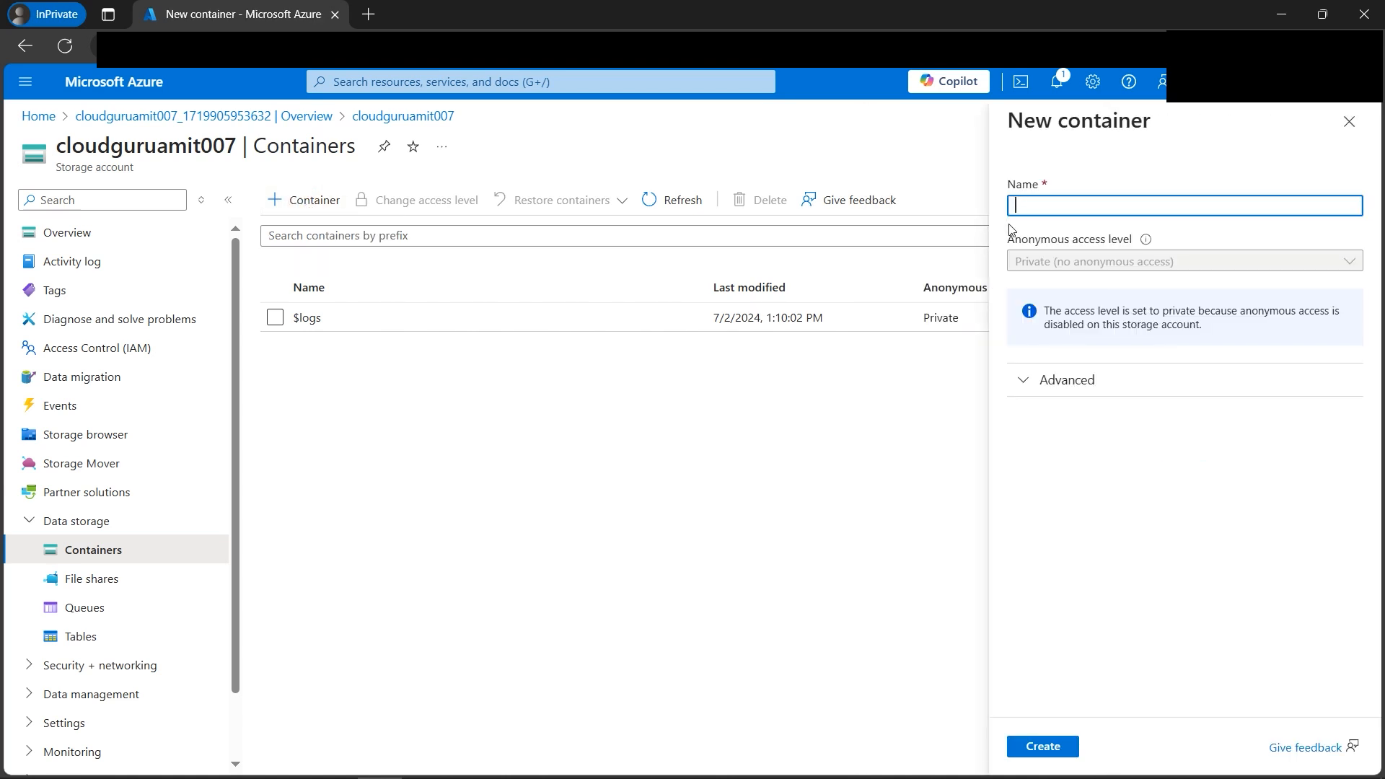
text(amitcontainer)
click(1059, 748)
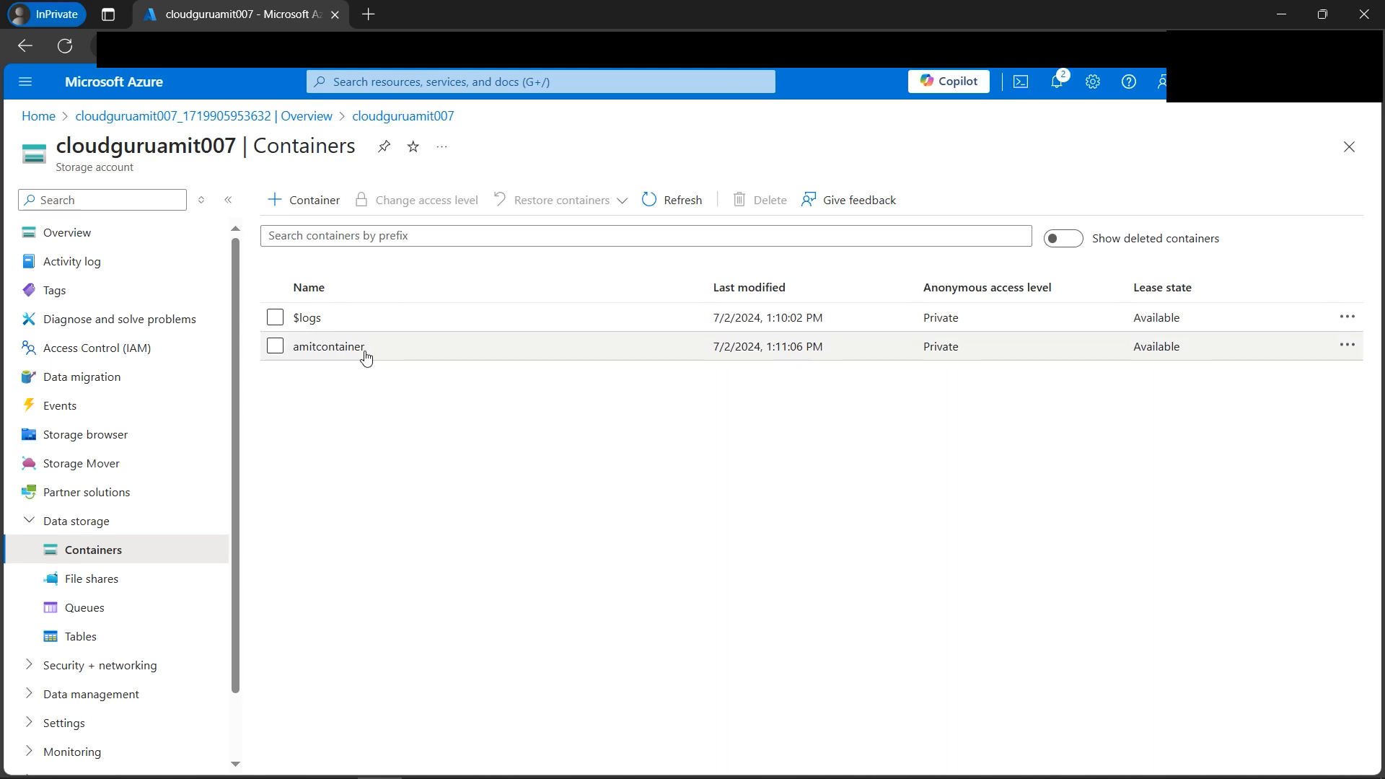
Step: Open amitcontainer and upload the local file website.html to it as a blob
click(344, 352)
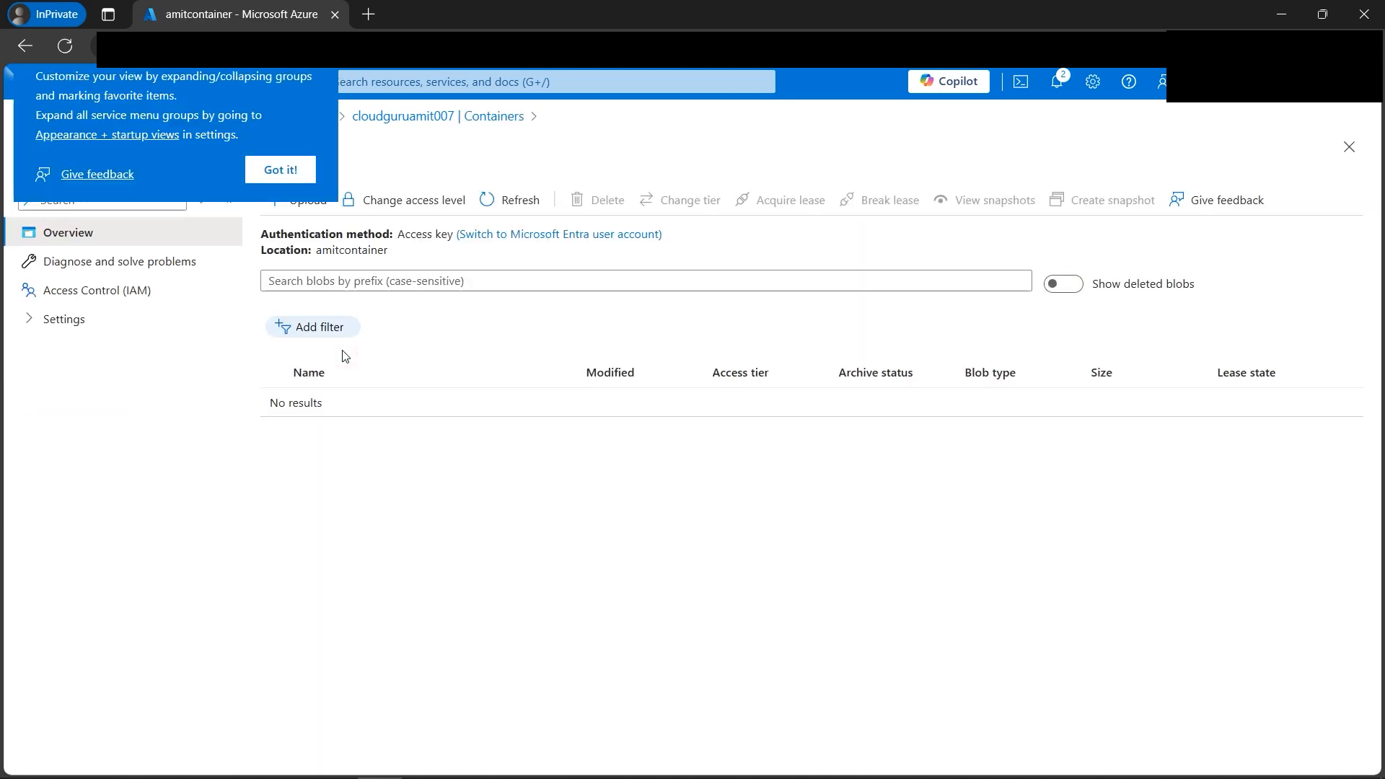
click(287, 172)
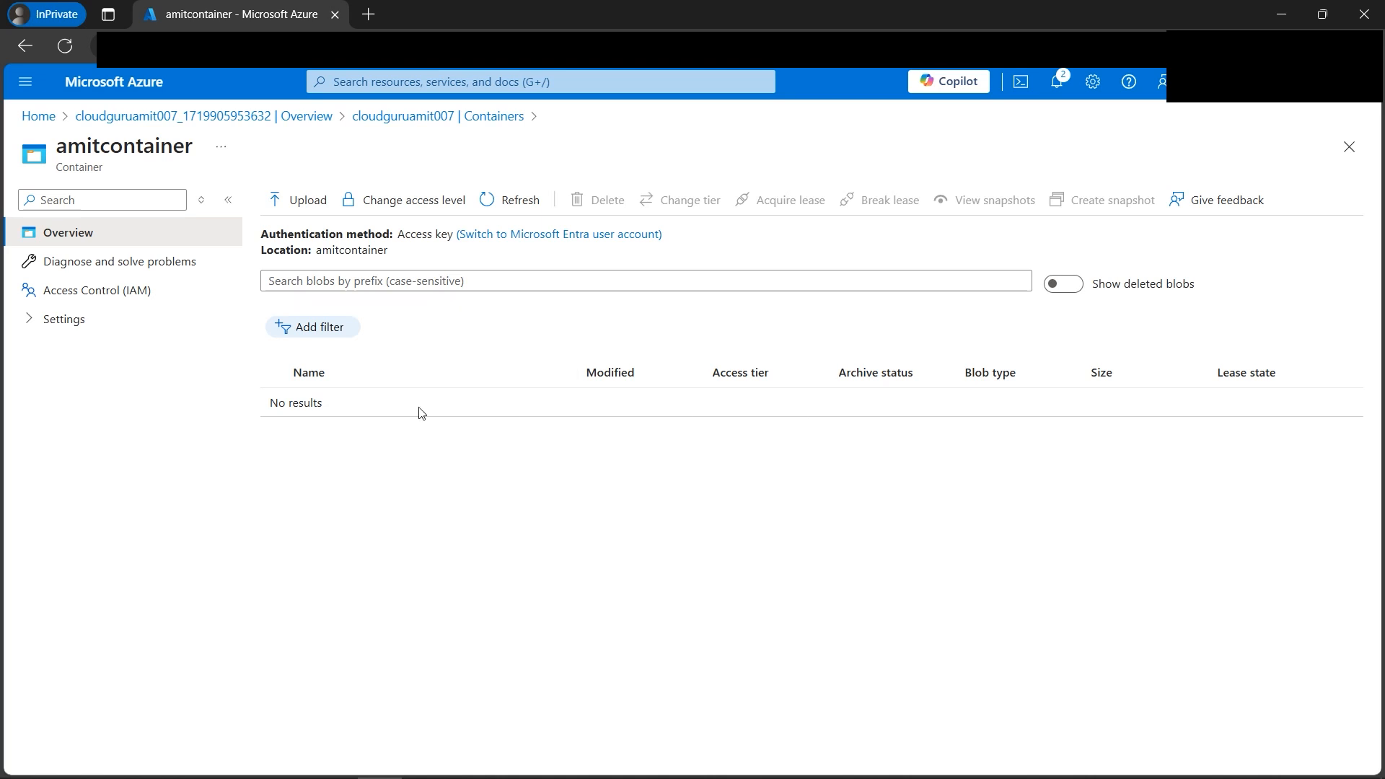
click(306, 209)
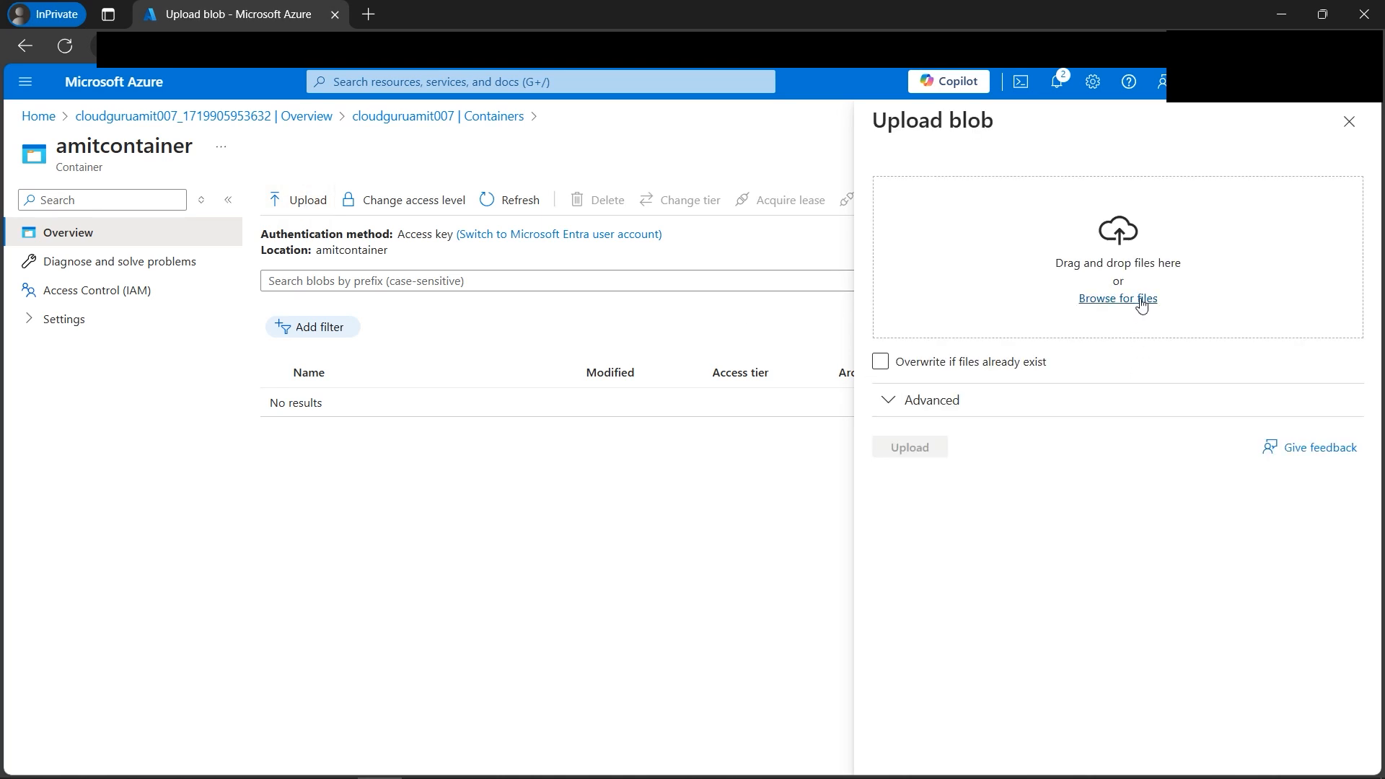
click(1121, 307)
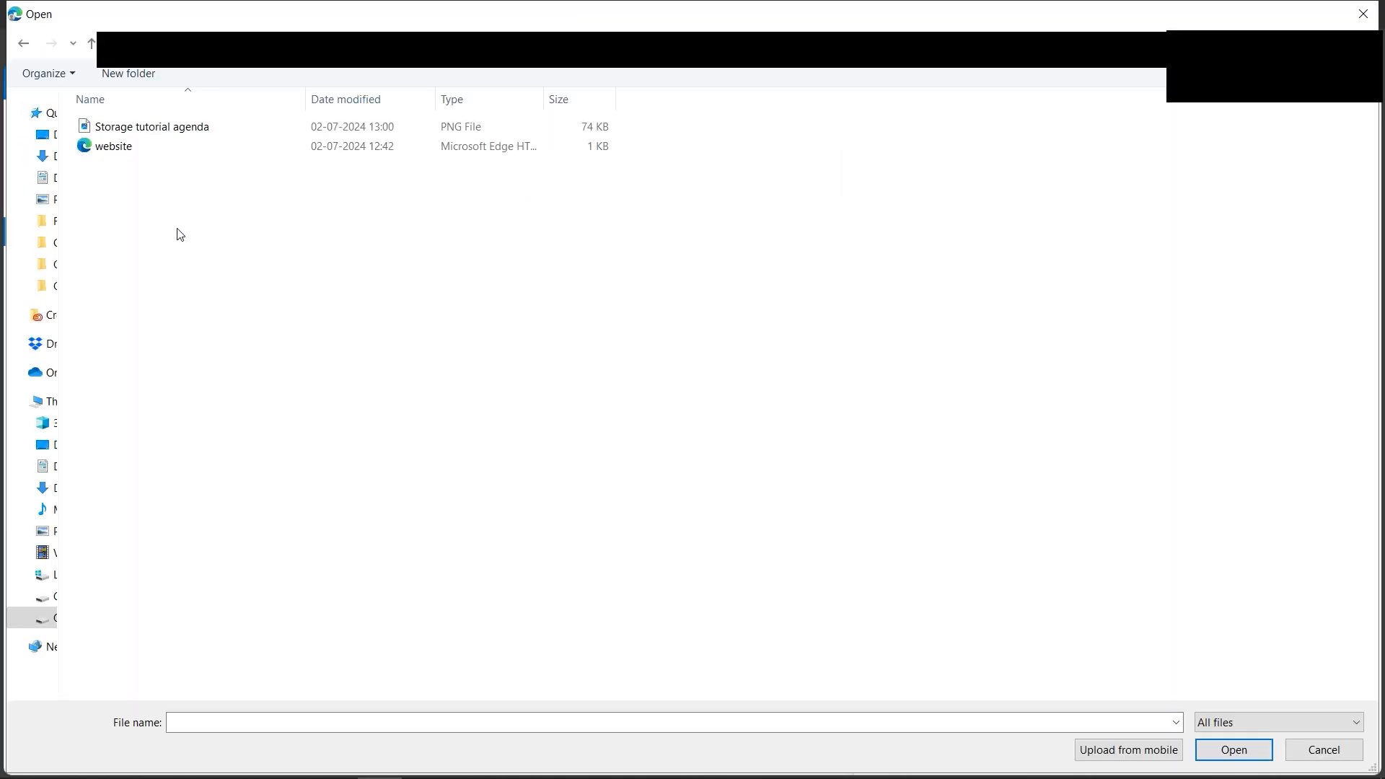
double_click(133, 155)
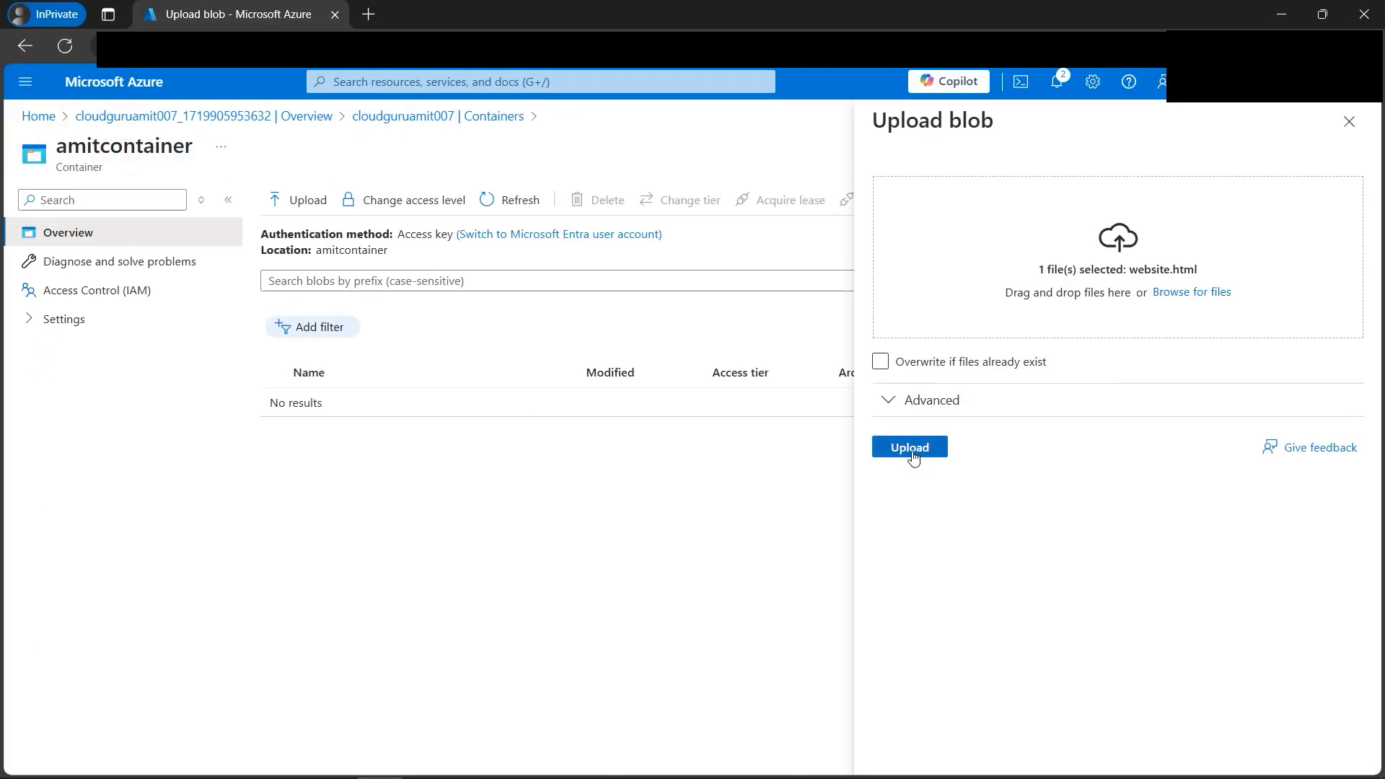
click(913, 453)
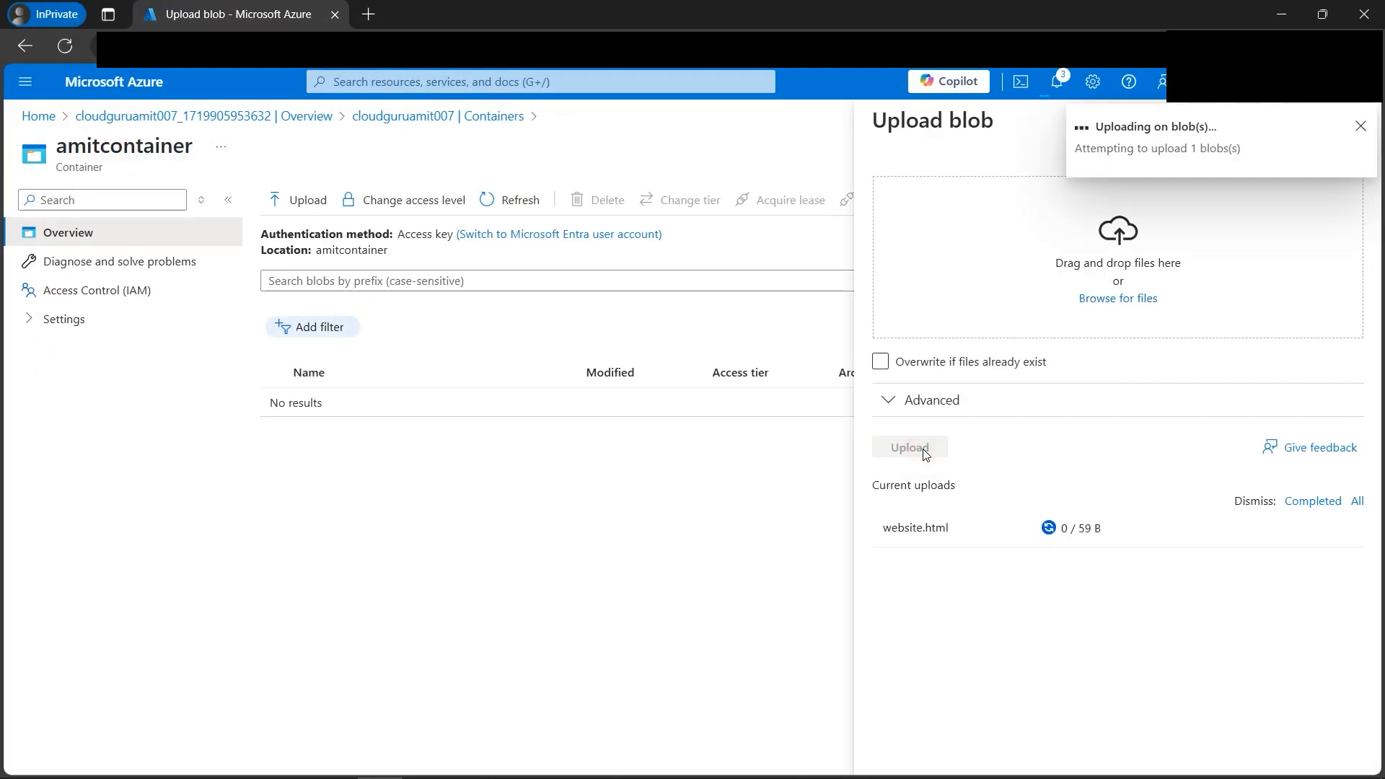
click(1361, 126)
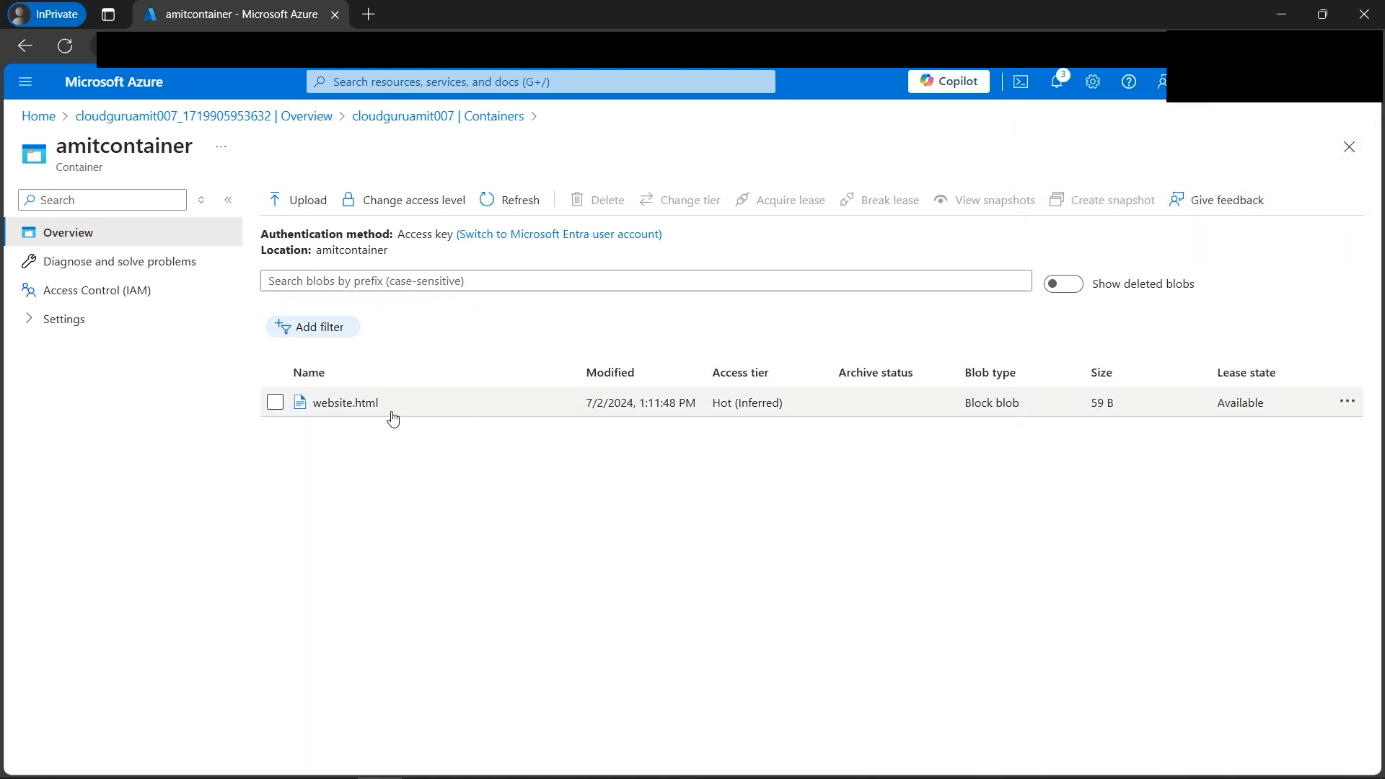
Step: Examine the access tier of the uploaded website.html blob
drag(715, 406, 788, 412)
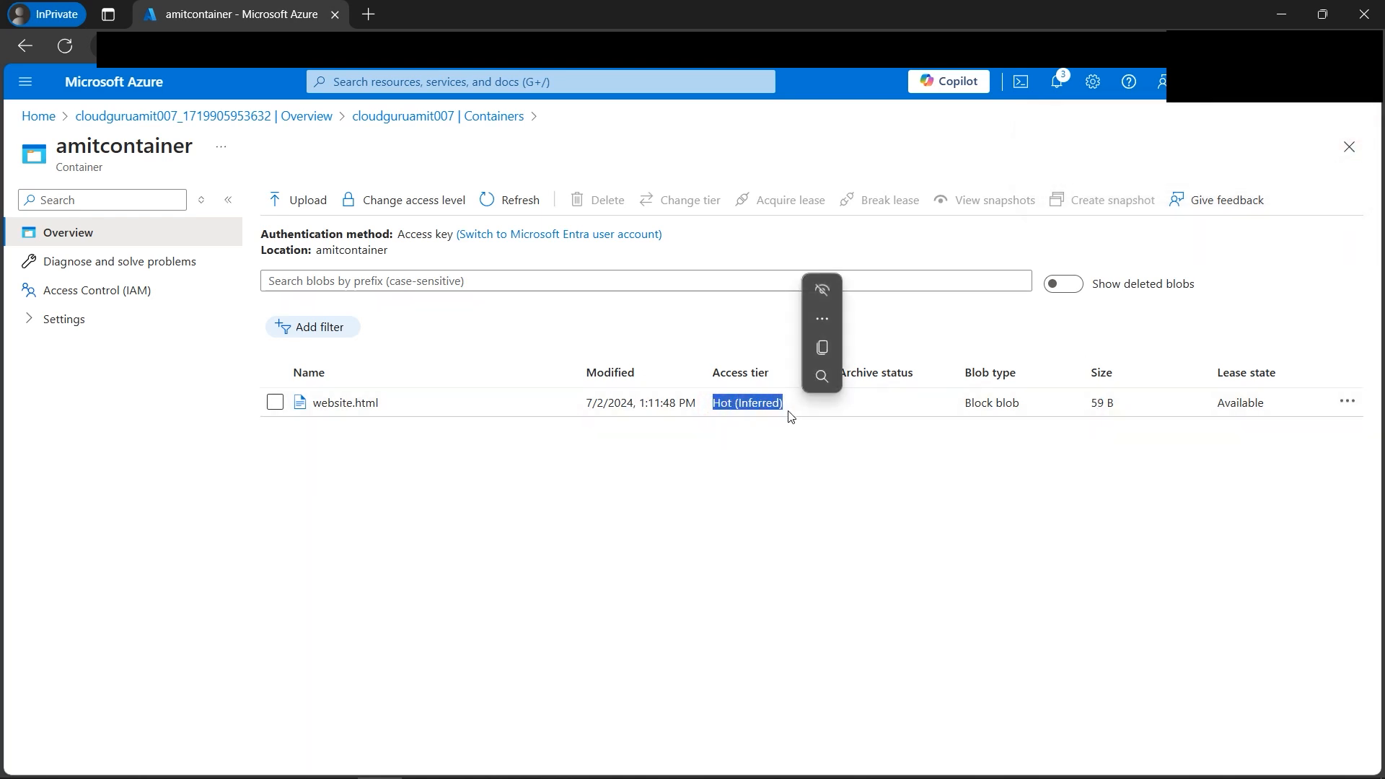
click(784, 455)
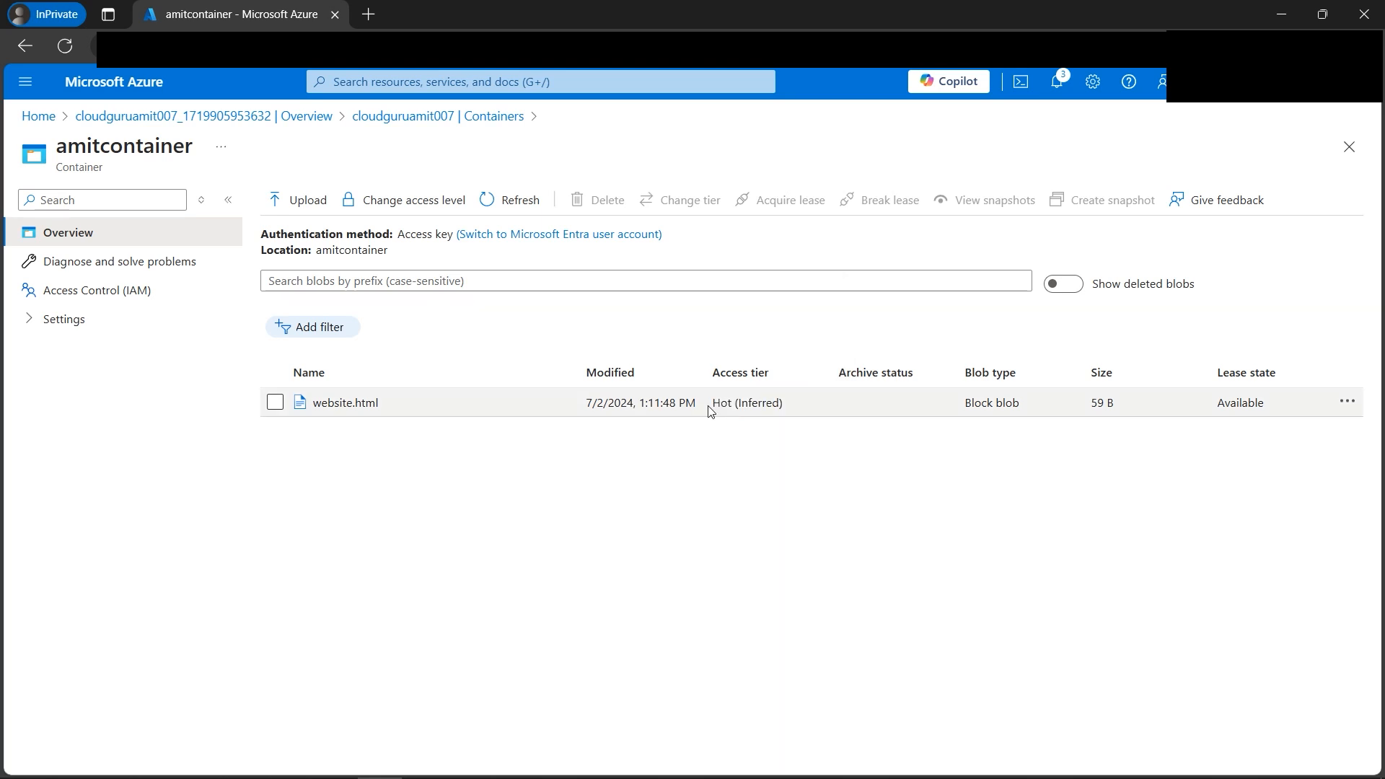
drag(715, 405, 789, 409)
click(743, 439)
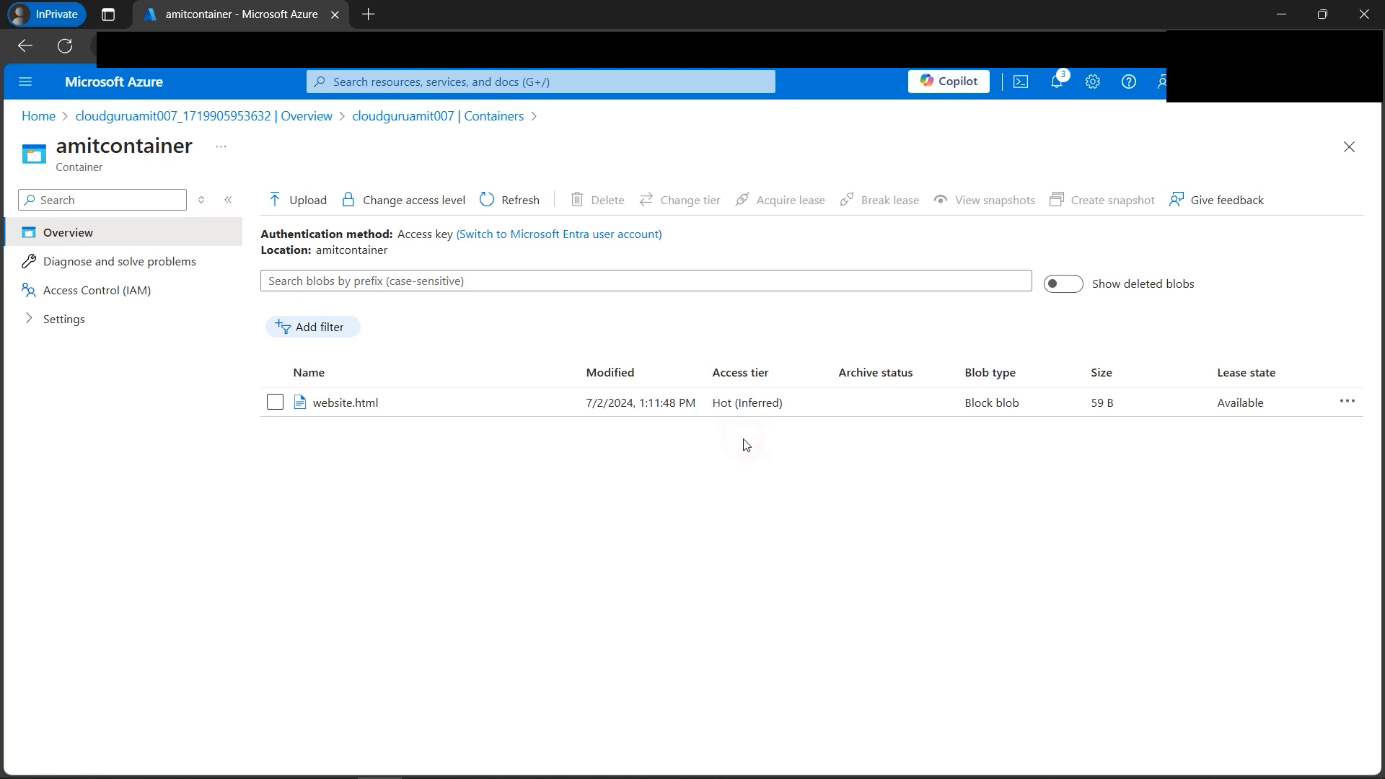
Step: Open the website.html blob in amitcontainer for viewing and editing, and look through the editor's available language formats
click(275, 402)
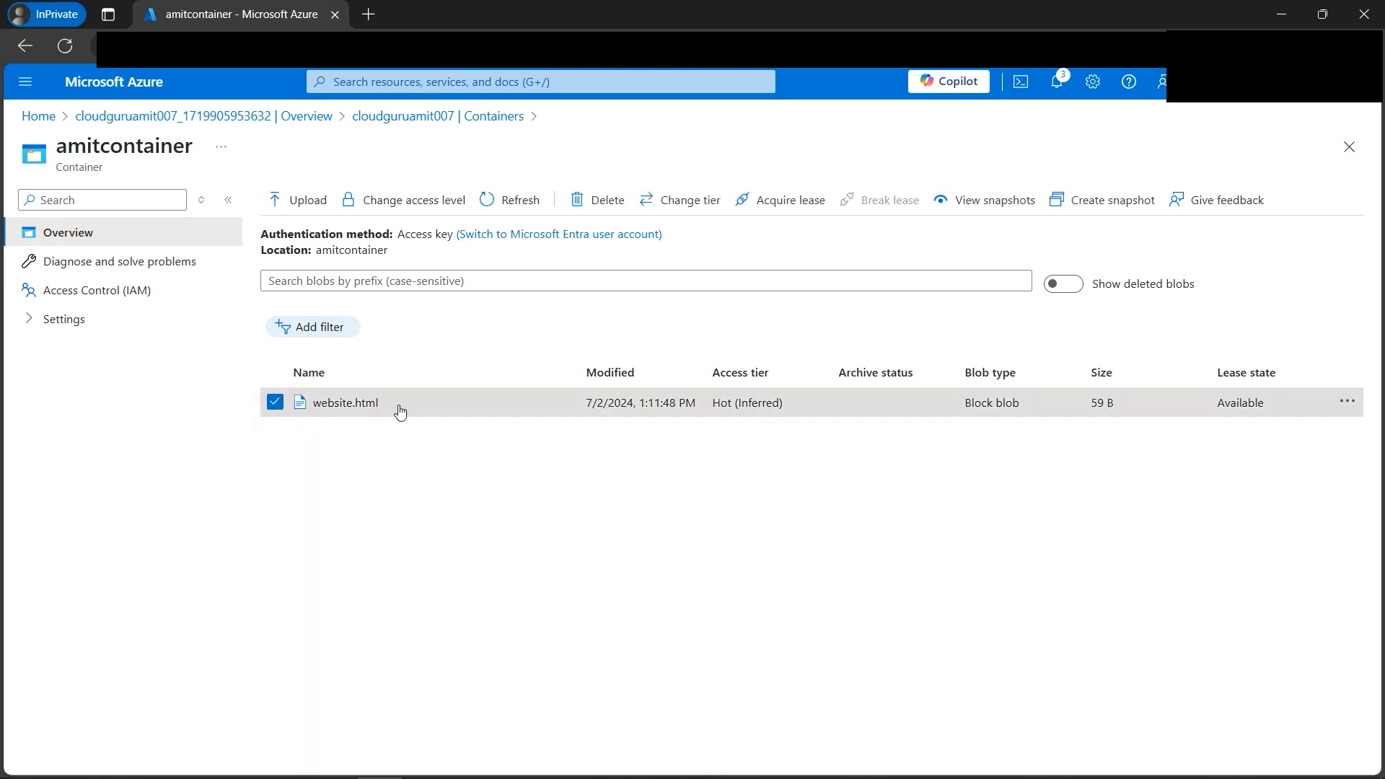
click(1348, 404)
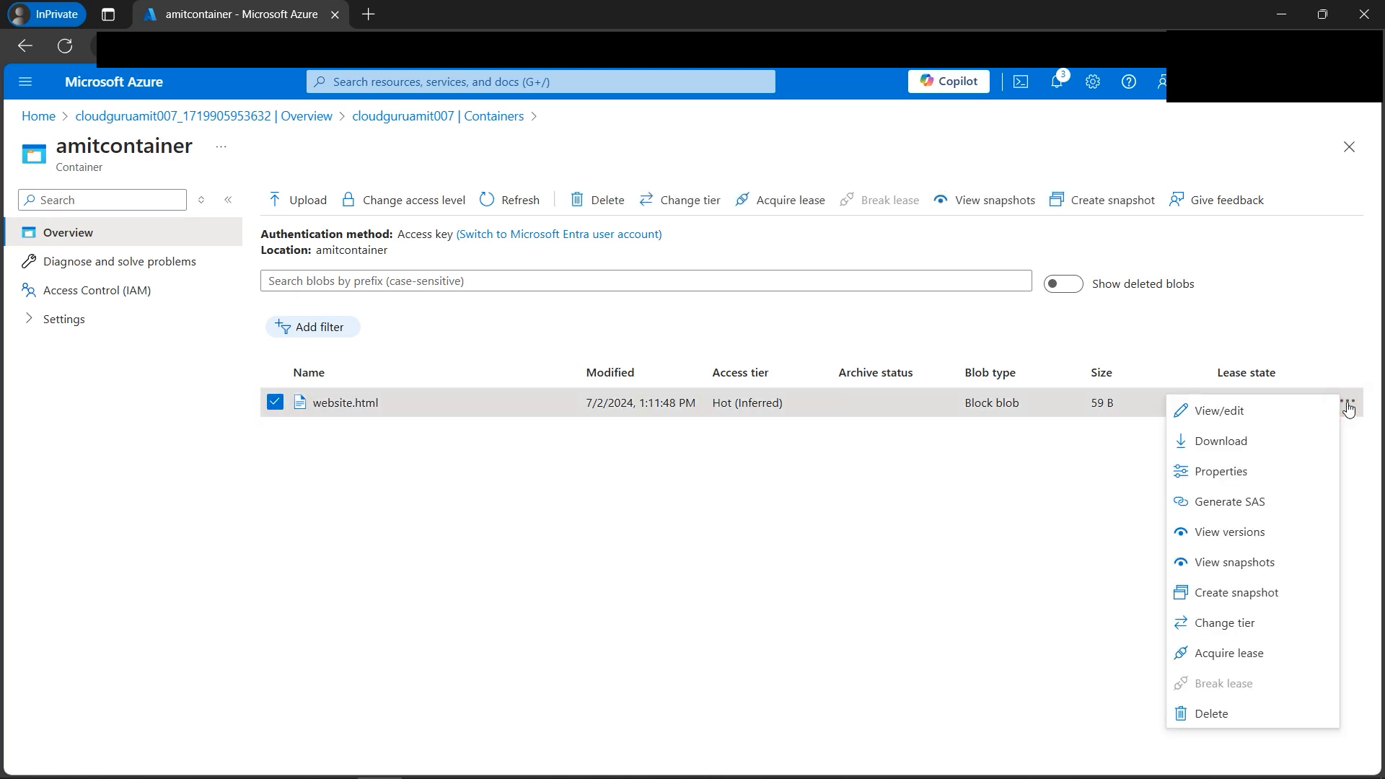
click(1256, 420)
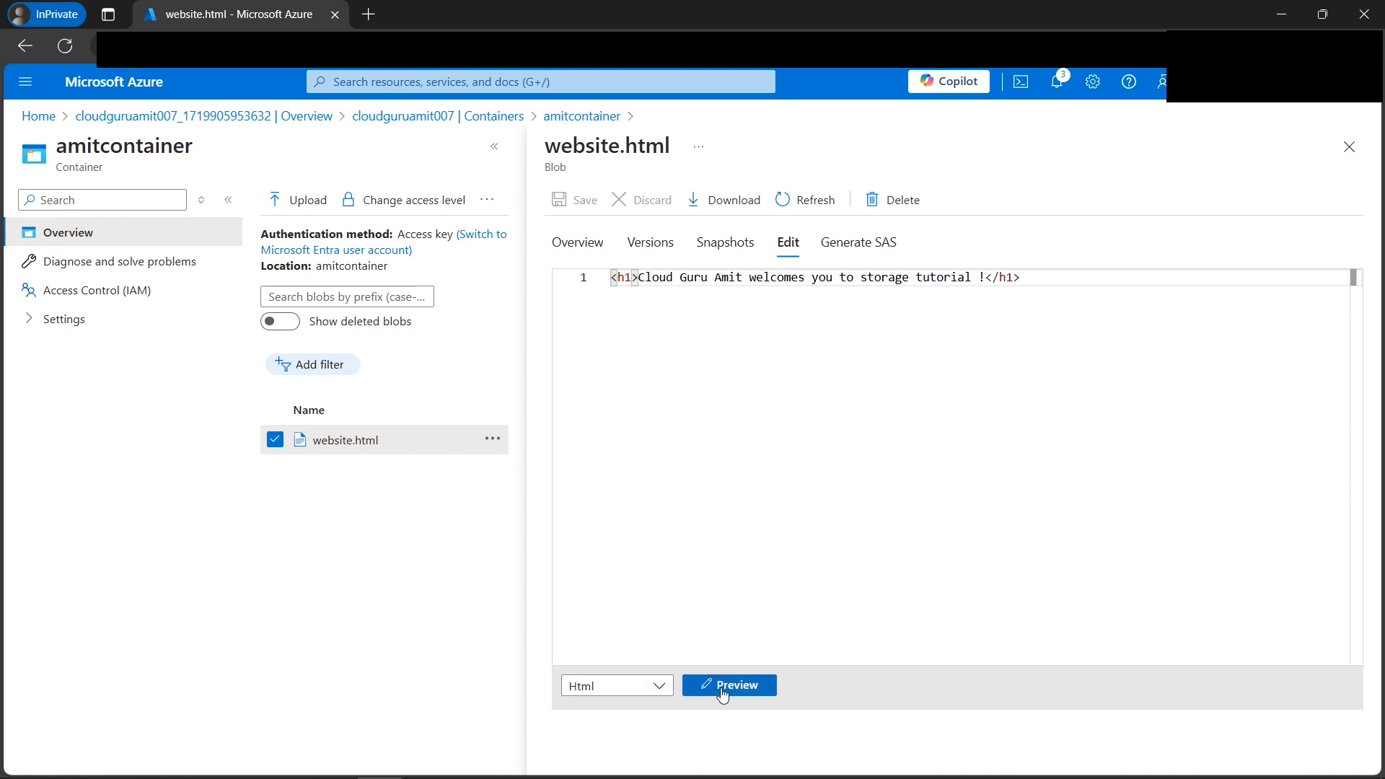
click(659, 687)
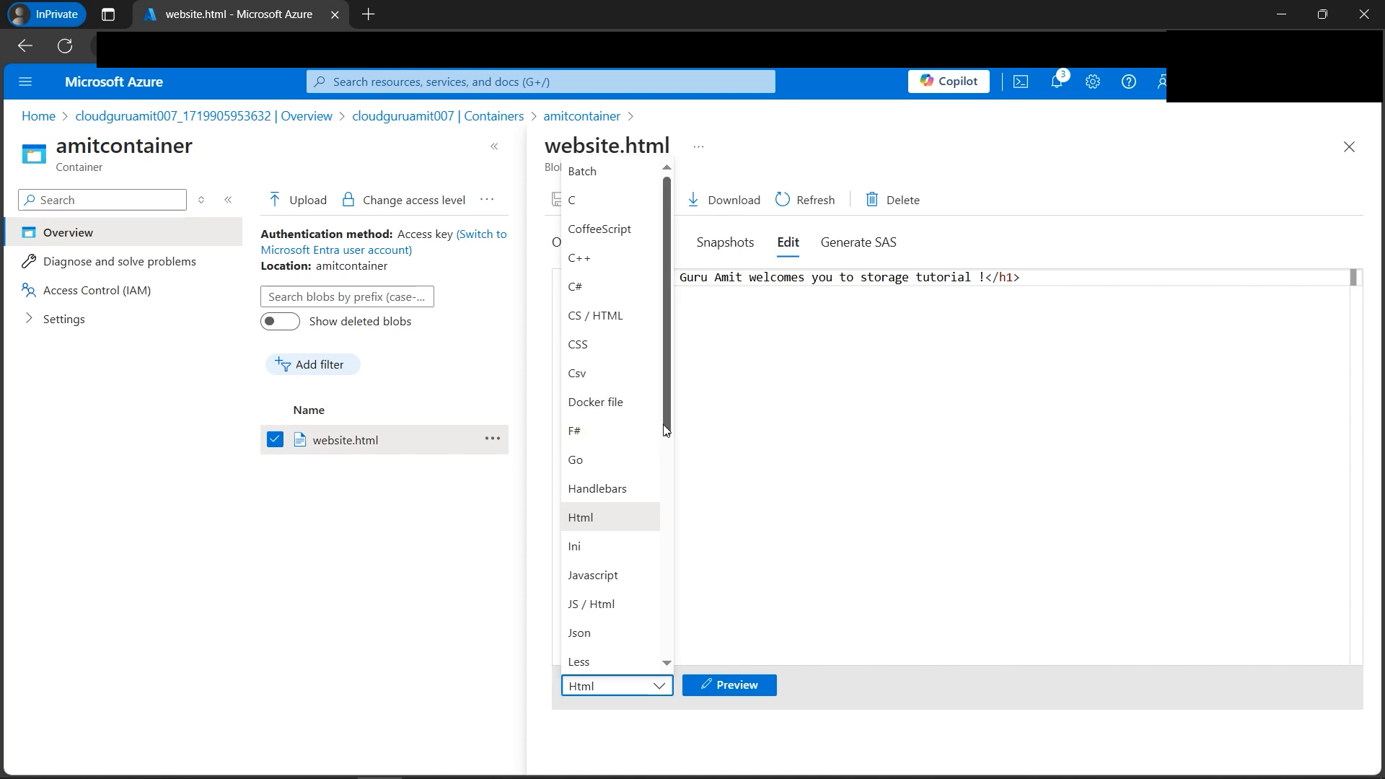
drag(668, 417, 683, 652)
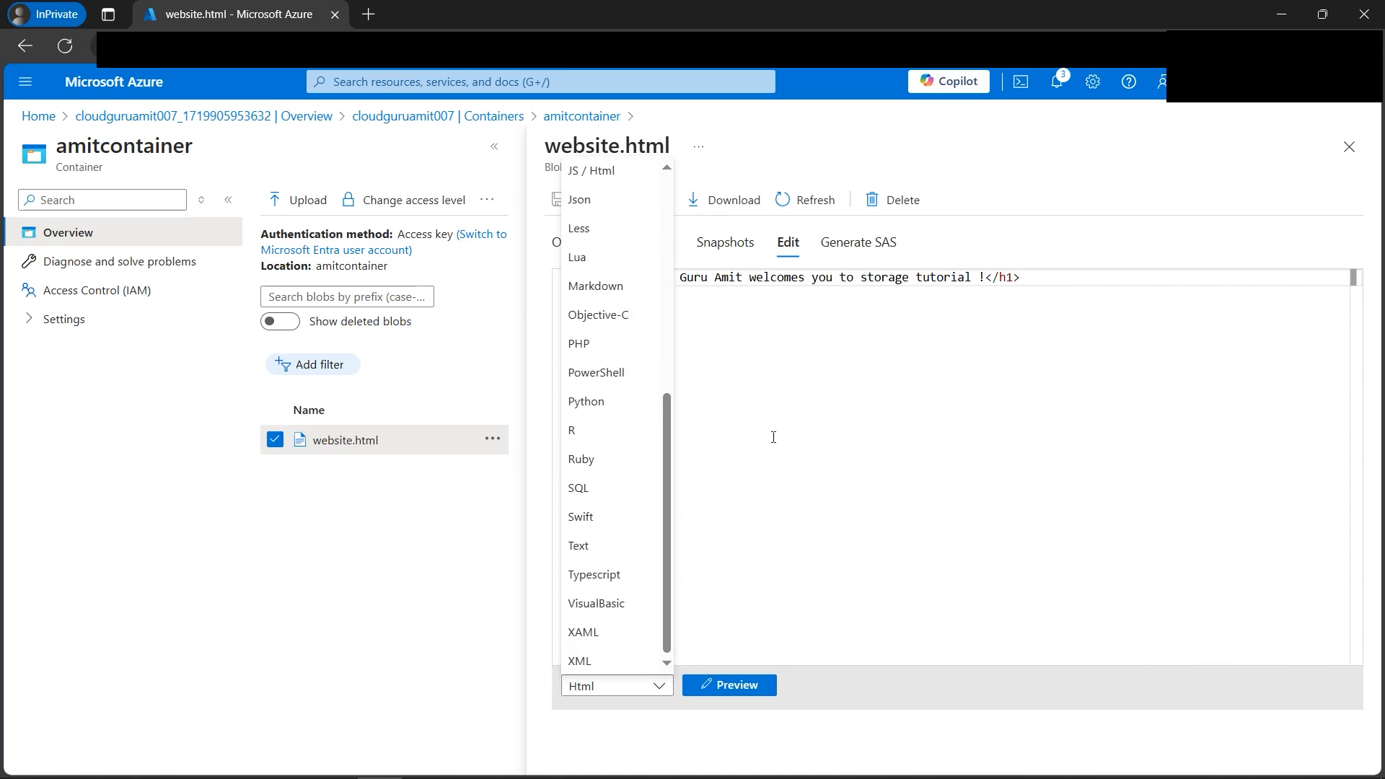
click(795, 409)
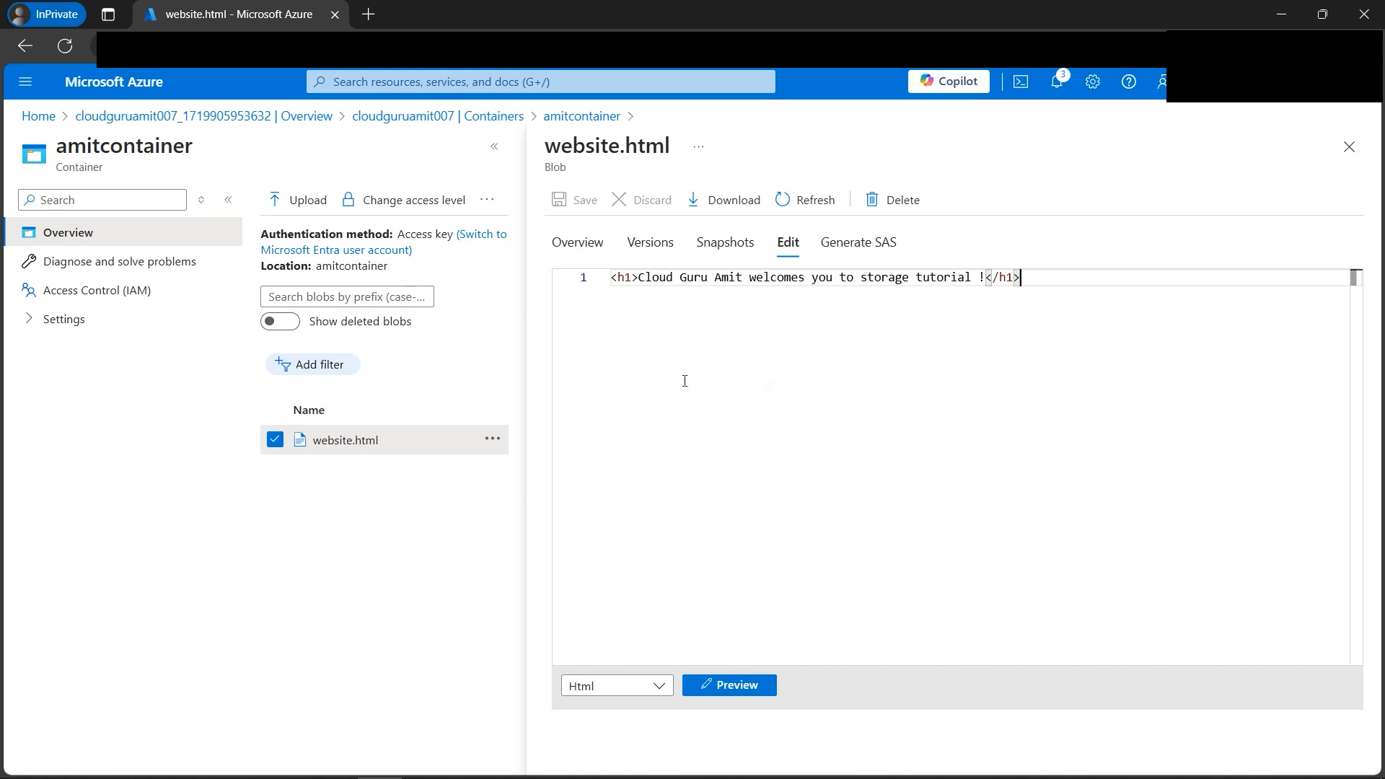
Step: Preview the rendered website.html page, return to its source code, and close the blob without changing it
click(727, 687)
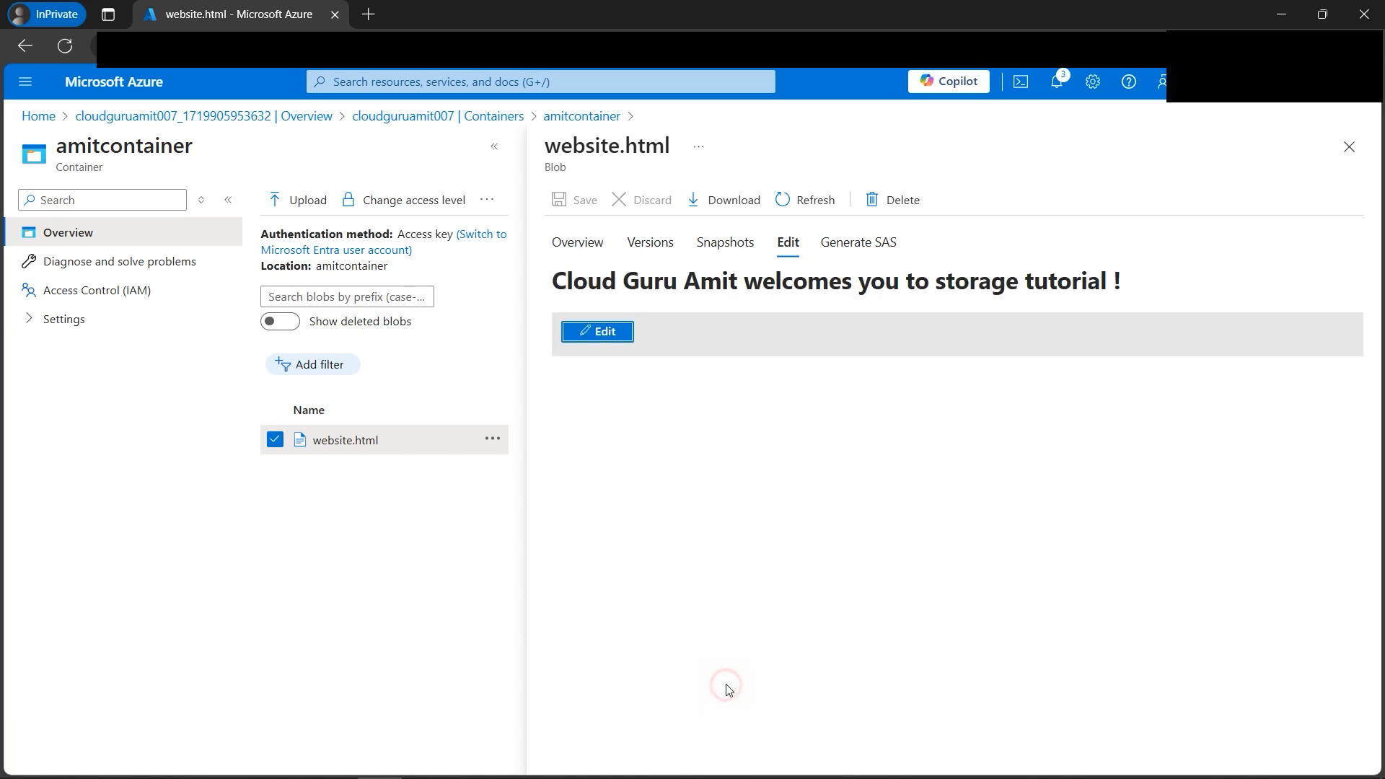
drag(556, 284, 1132, 286)
click(966, 412)
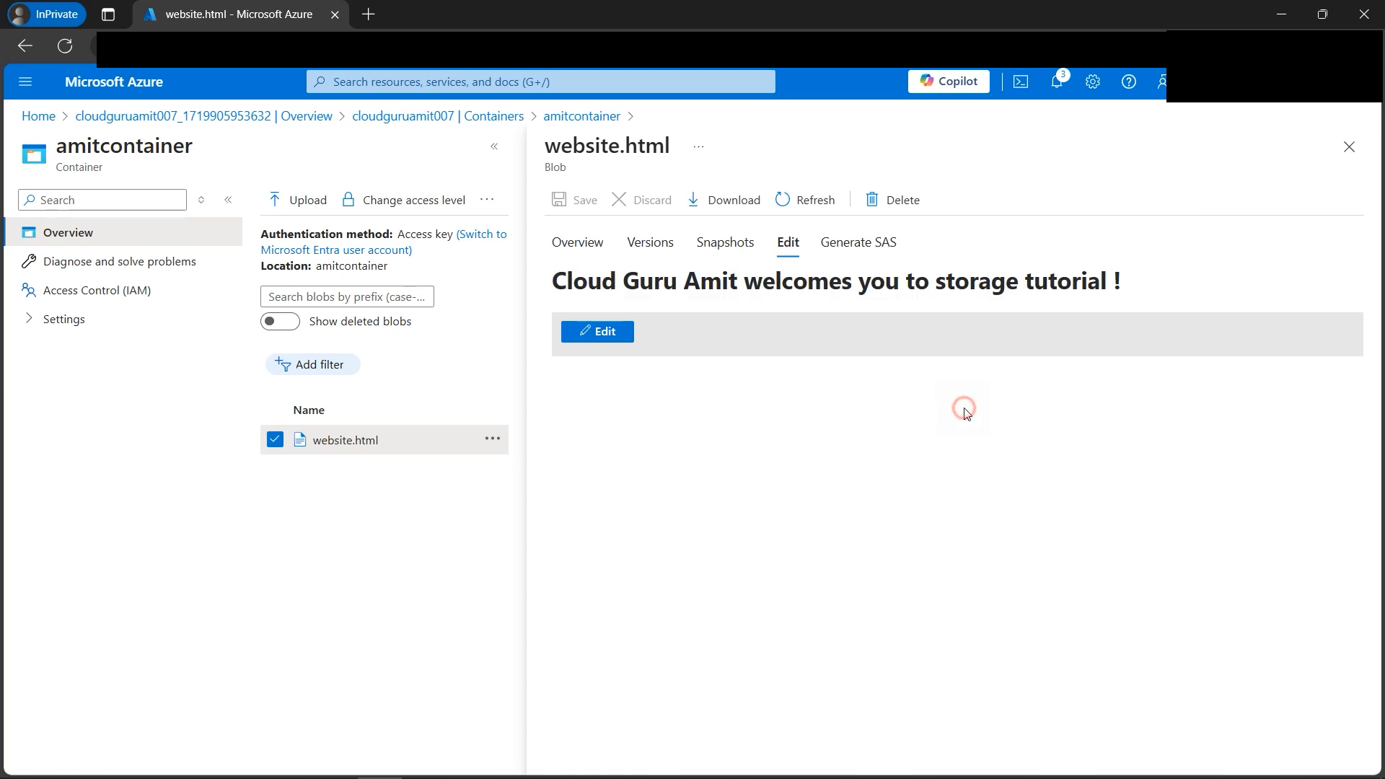
drag(555, 282, 1126, 284)
click(984, 413)
click(618, 332)
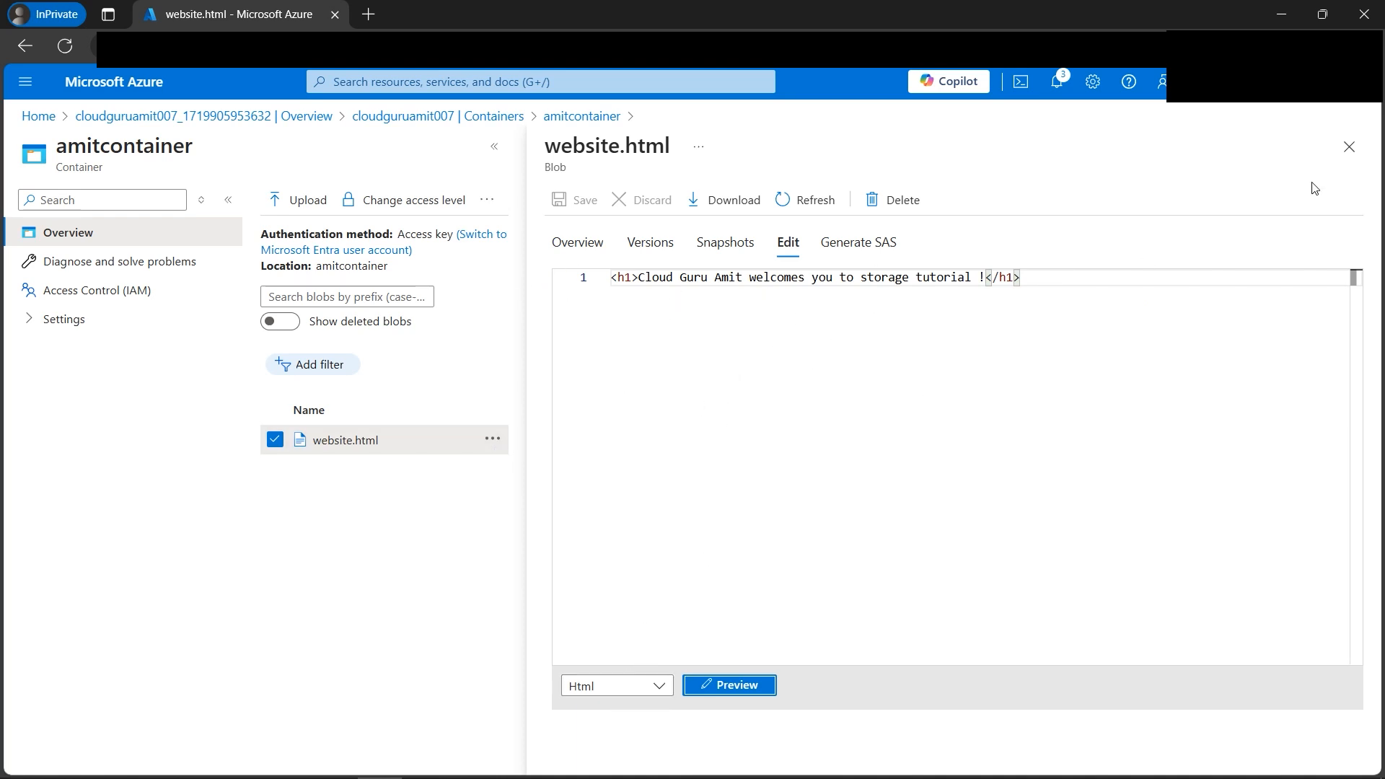
click(1348, 153)
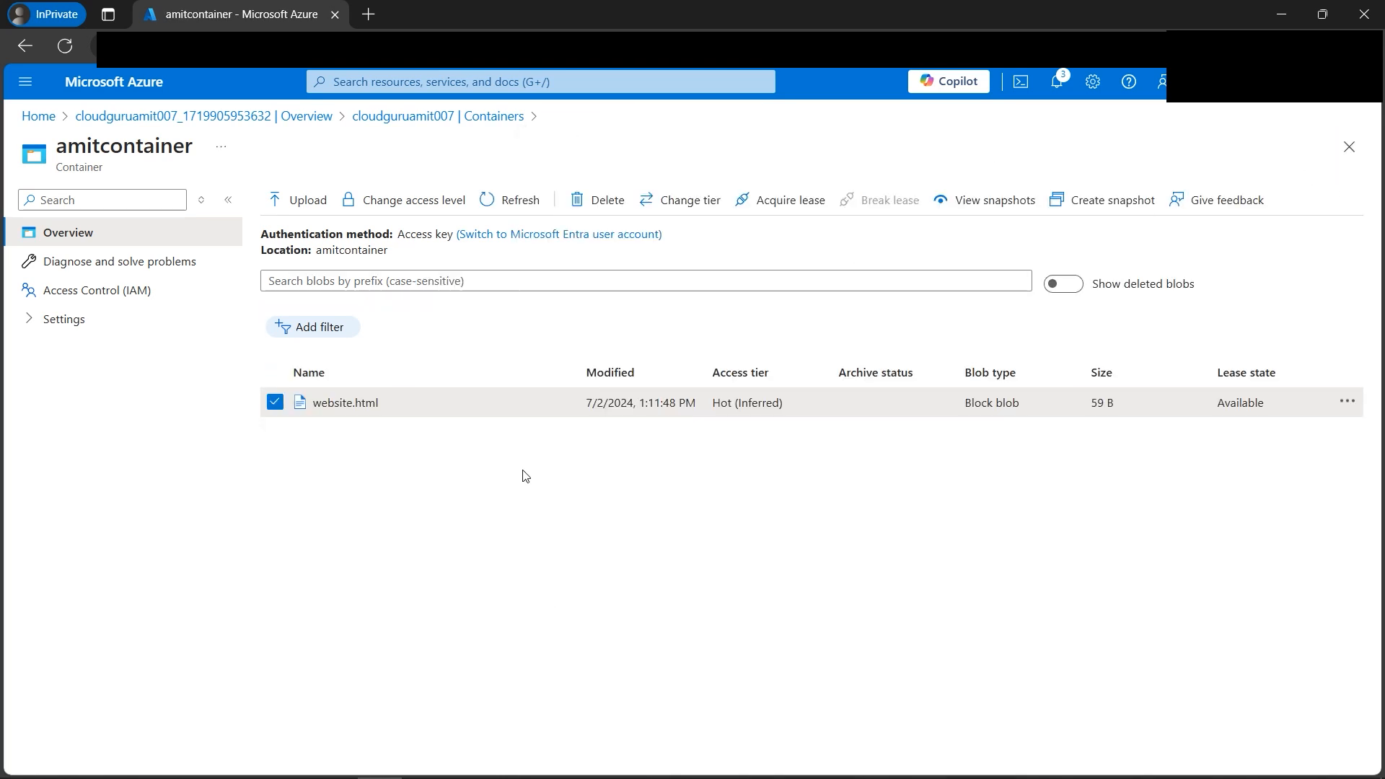
Step: Check the storage tutorial agenda image, and back in the Azure portal in Edge open the file shares of storage account cloudguruamit007
click(465, 764)
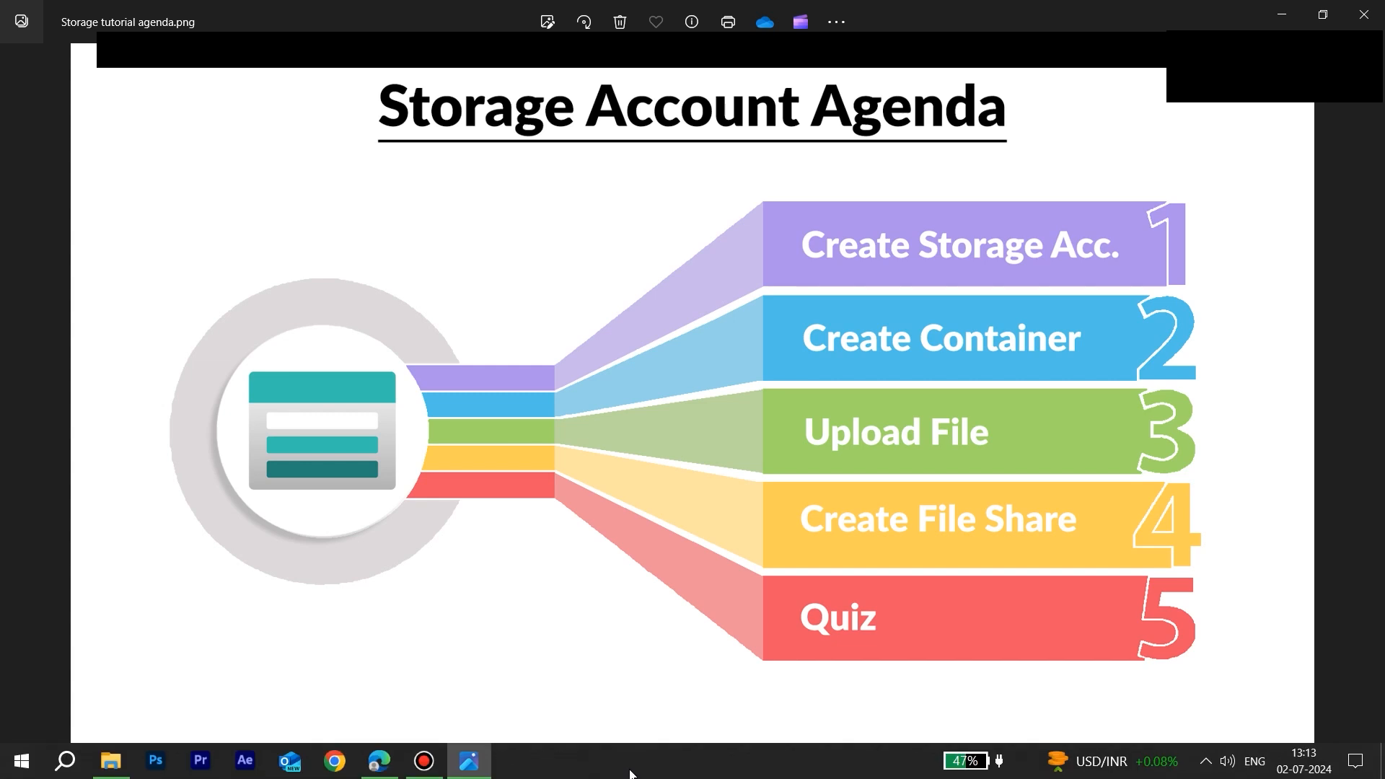
click(379, 761)
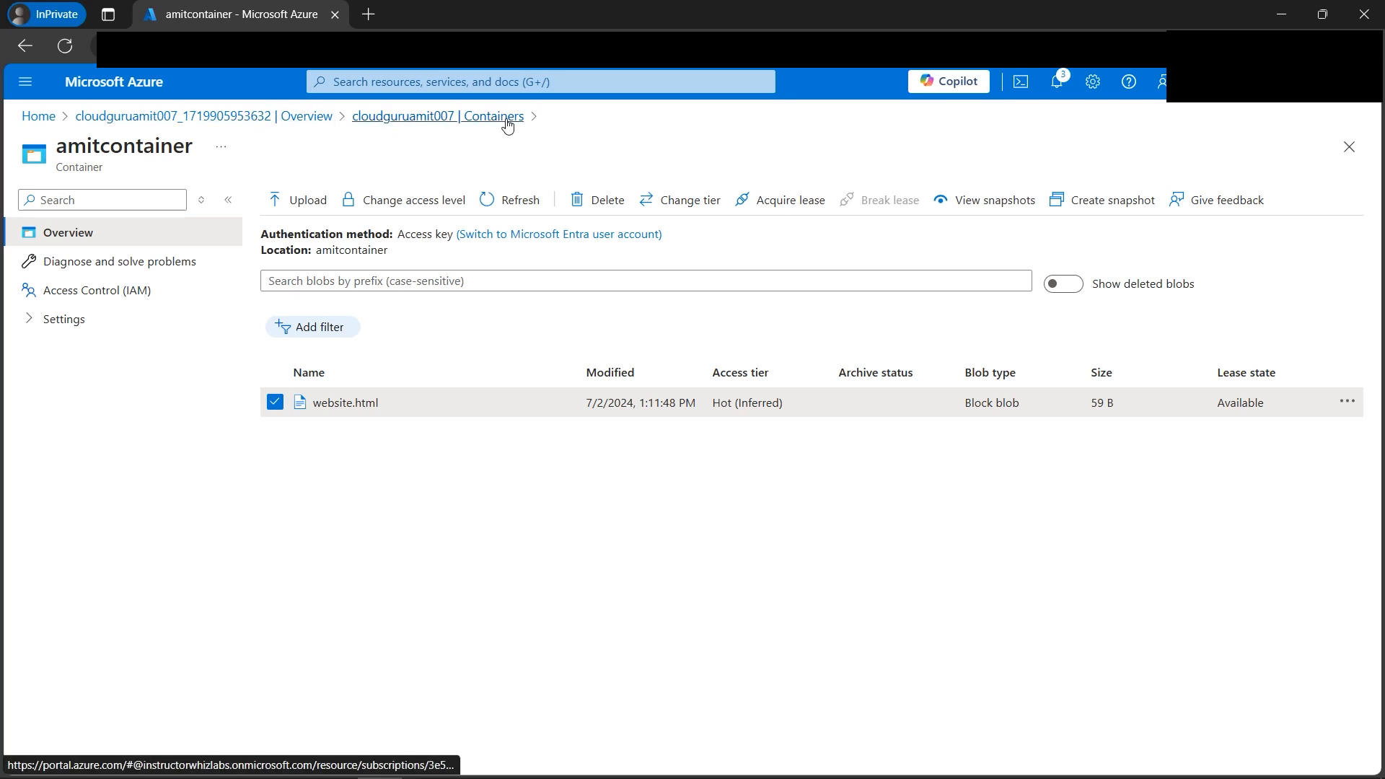
click(298, 118)
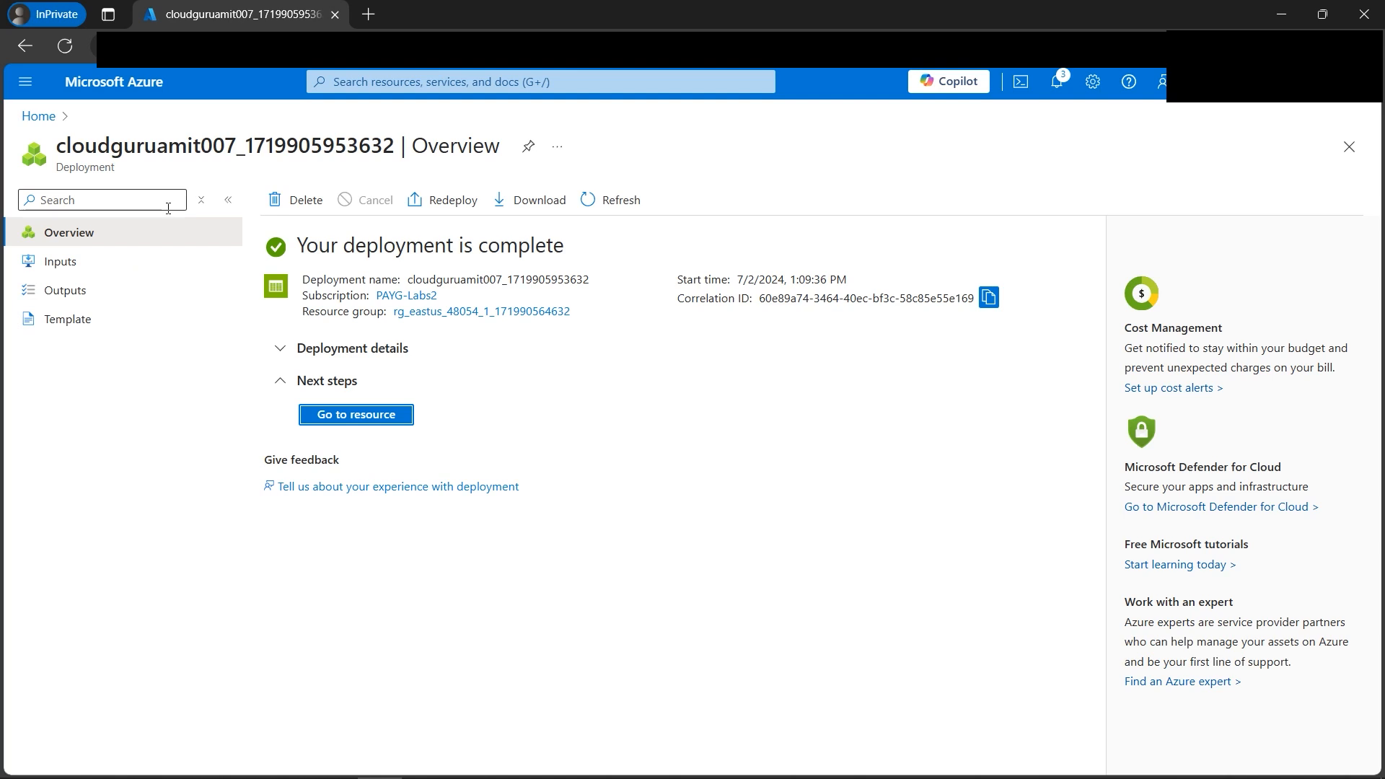
click(366, 420)
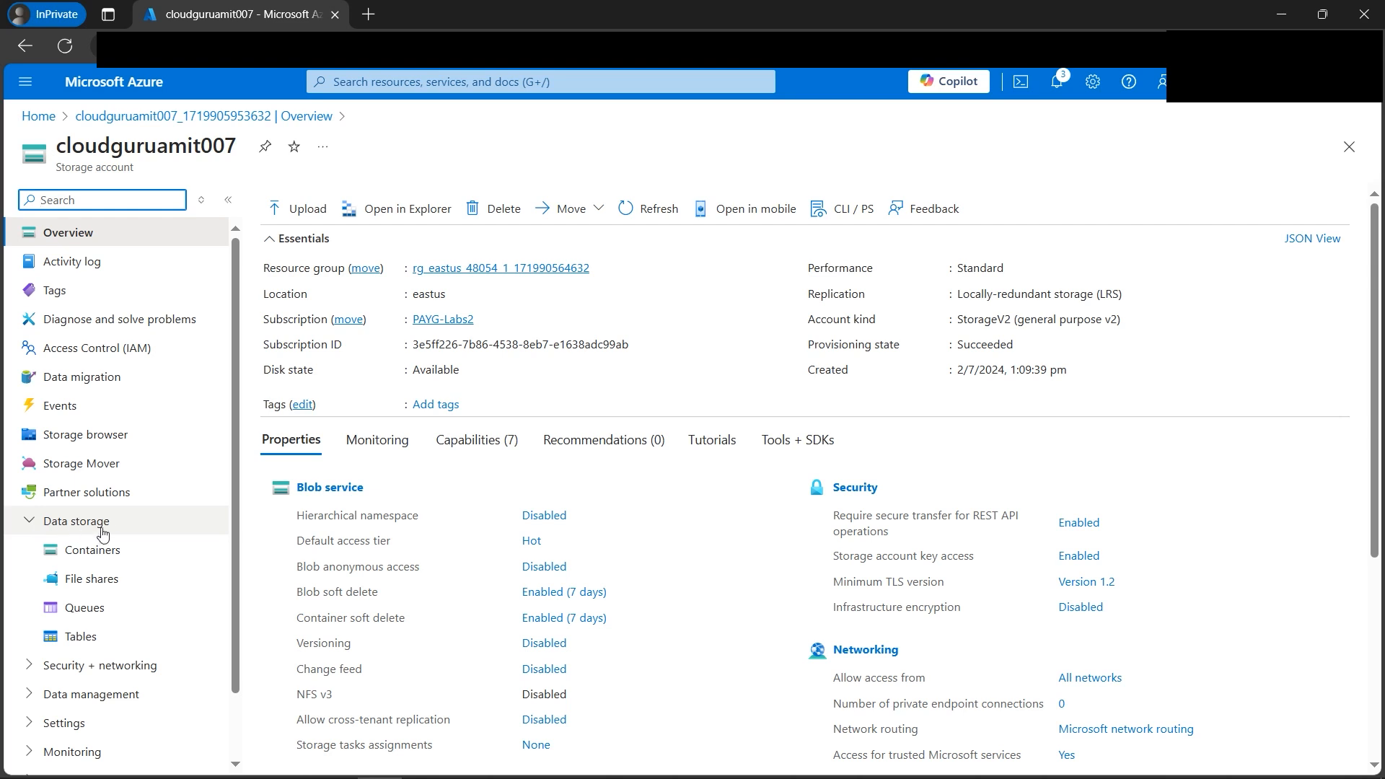
click(106, 584)
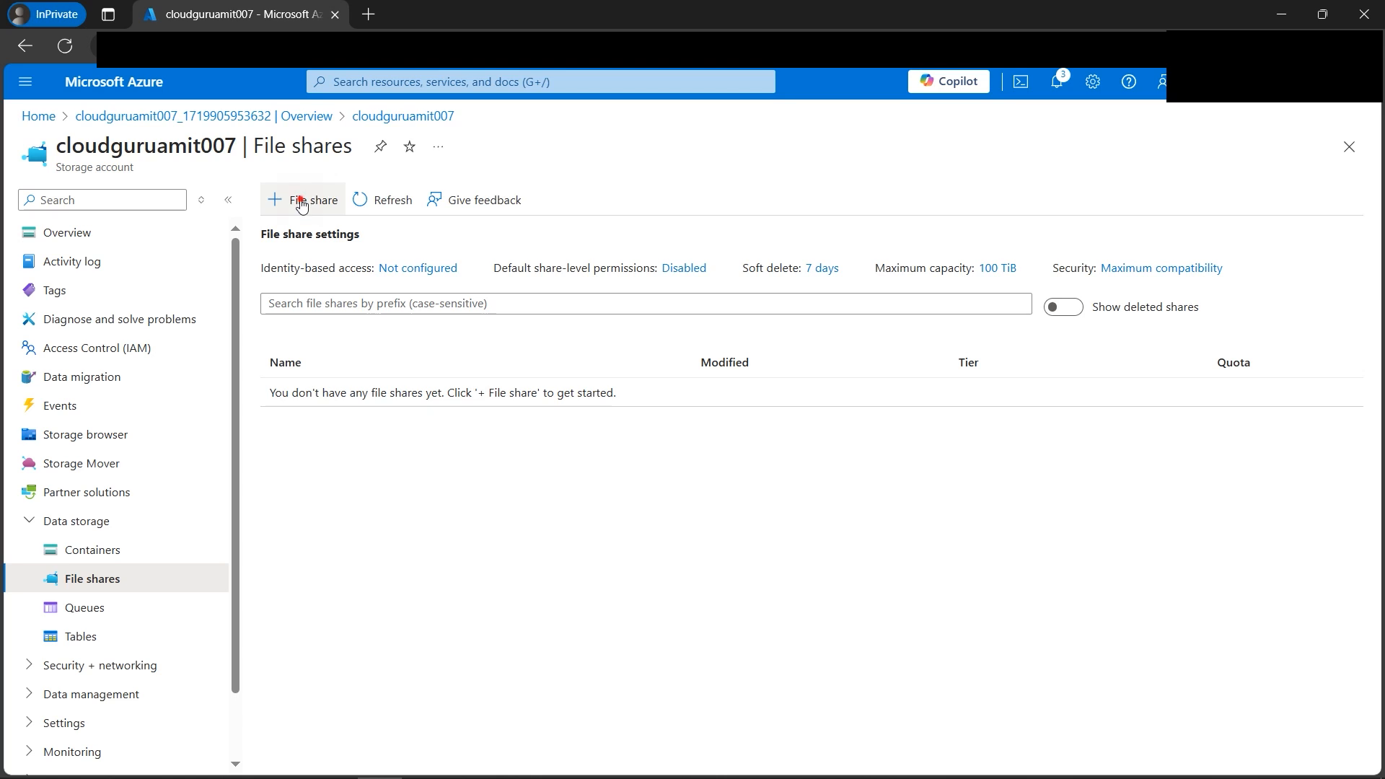
Step: Set up a new file share named amitfileshare with the Hot access tier
click(302, 202)
click(293, 246)
text(amit)
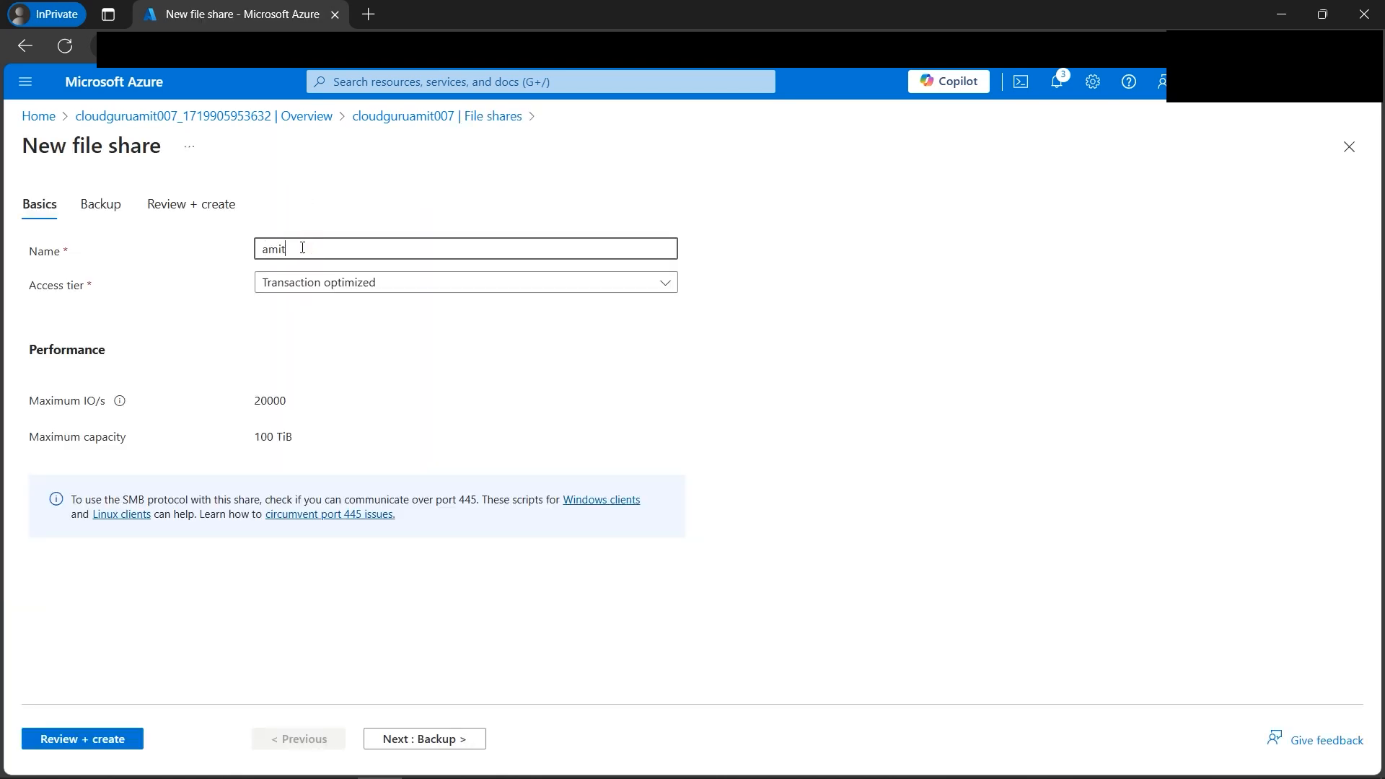
text(fileshare)
click(355, 286)
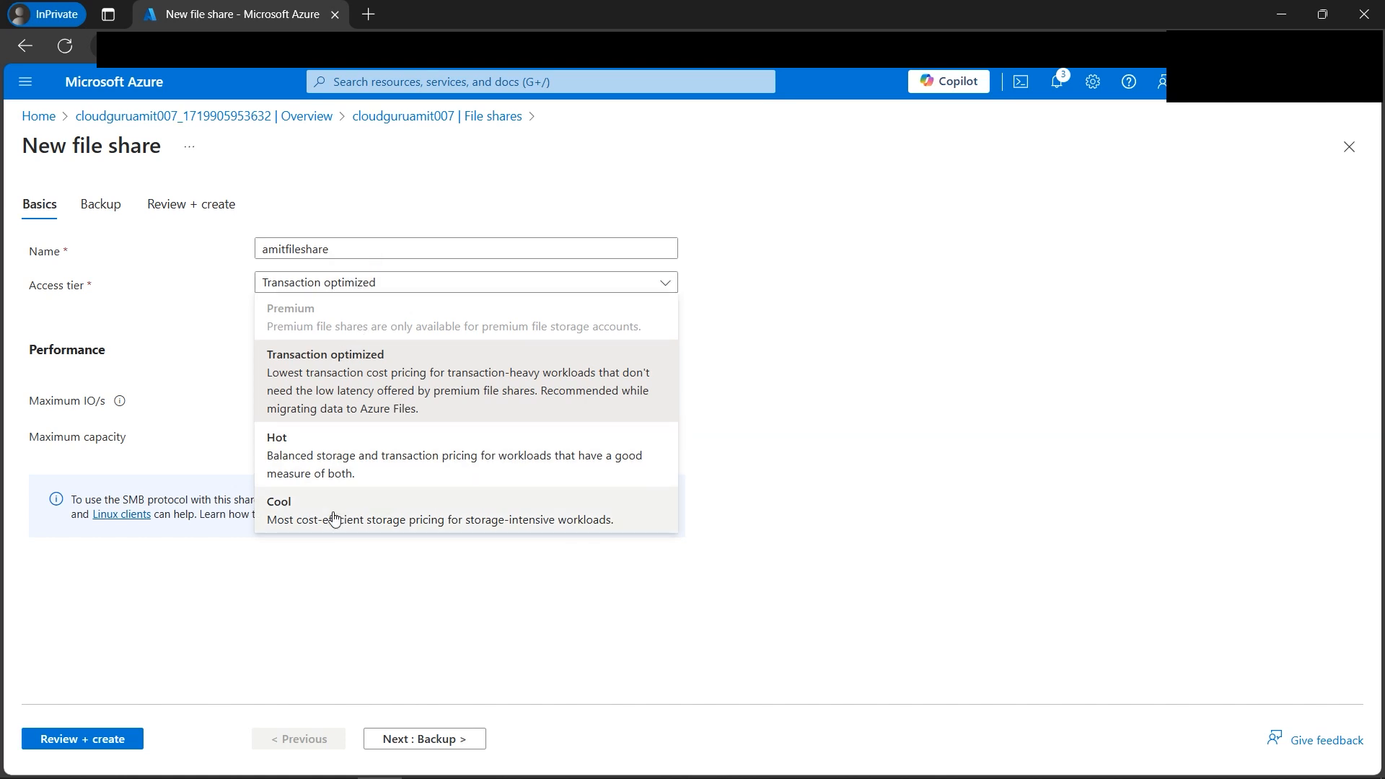
click(330, 460)
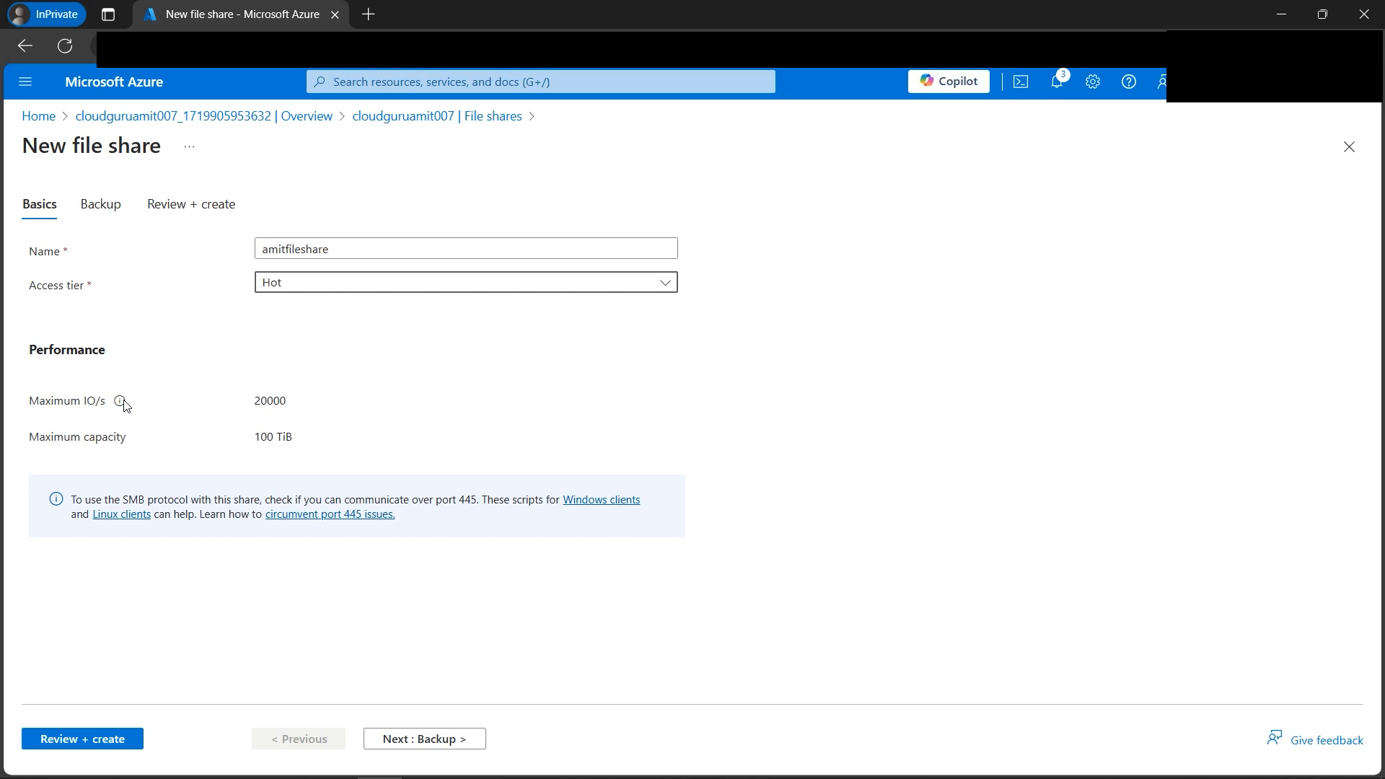
Step: Review the new file share's maximum capacity, protocol and access tier, and create the share
drag(255, 436, 287, 451)
click(390, 421)
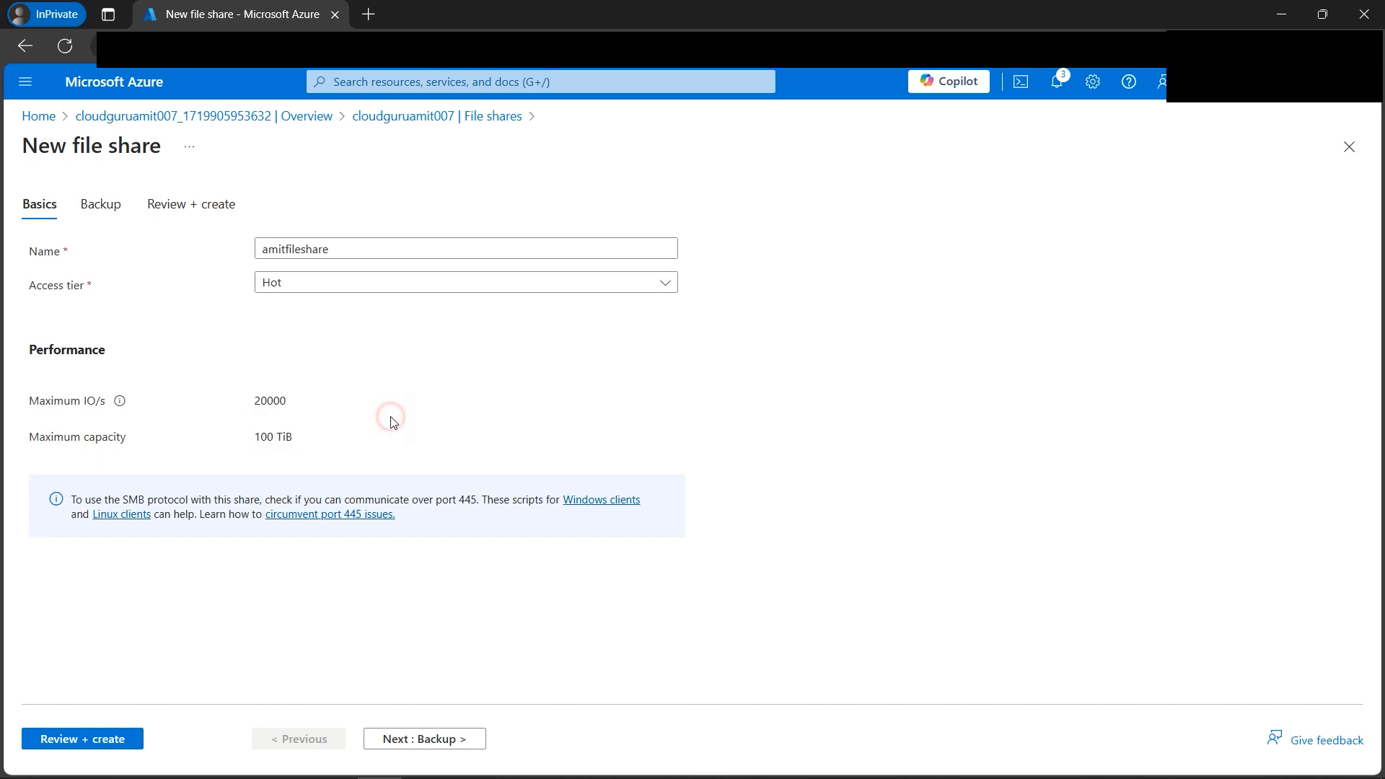
click(108, 747)
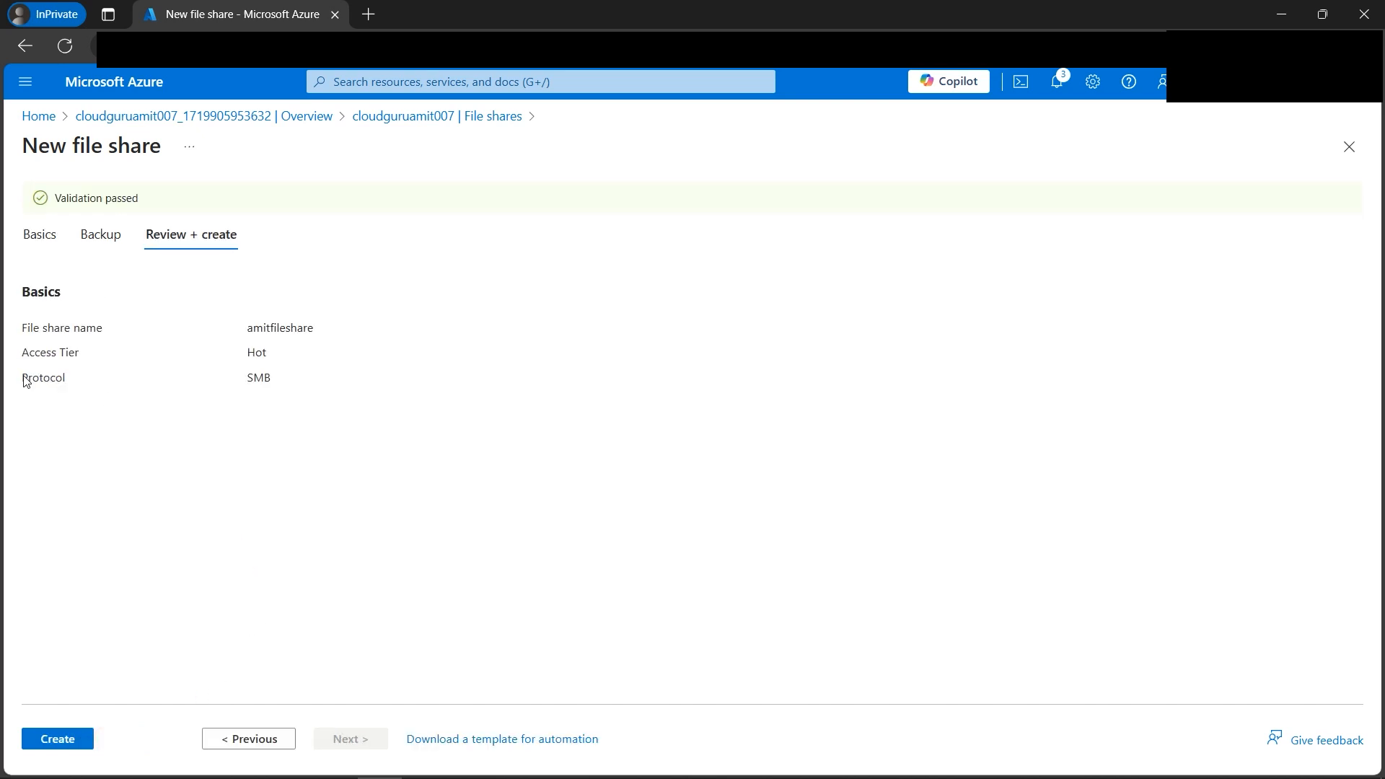
drag(22, 380, 65, 383)
click(278, 382)
click(251, 355)
drag(247, 361, 301, 362)
click(311, 382)
click(75, 743)
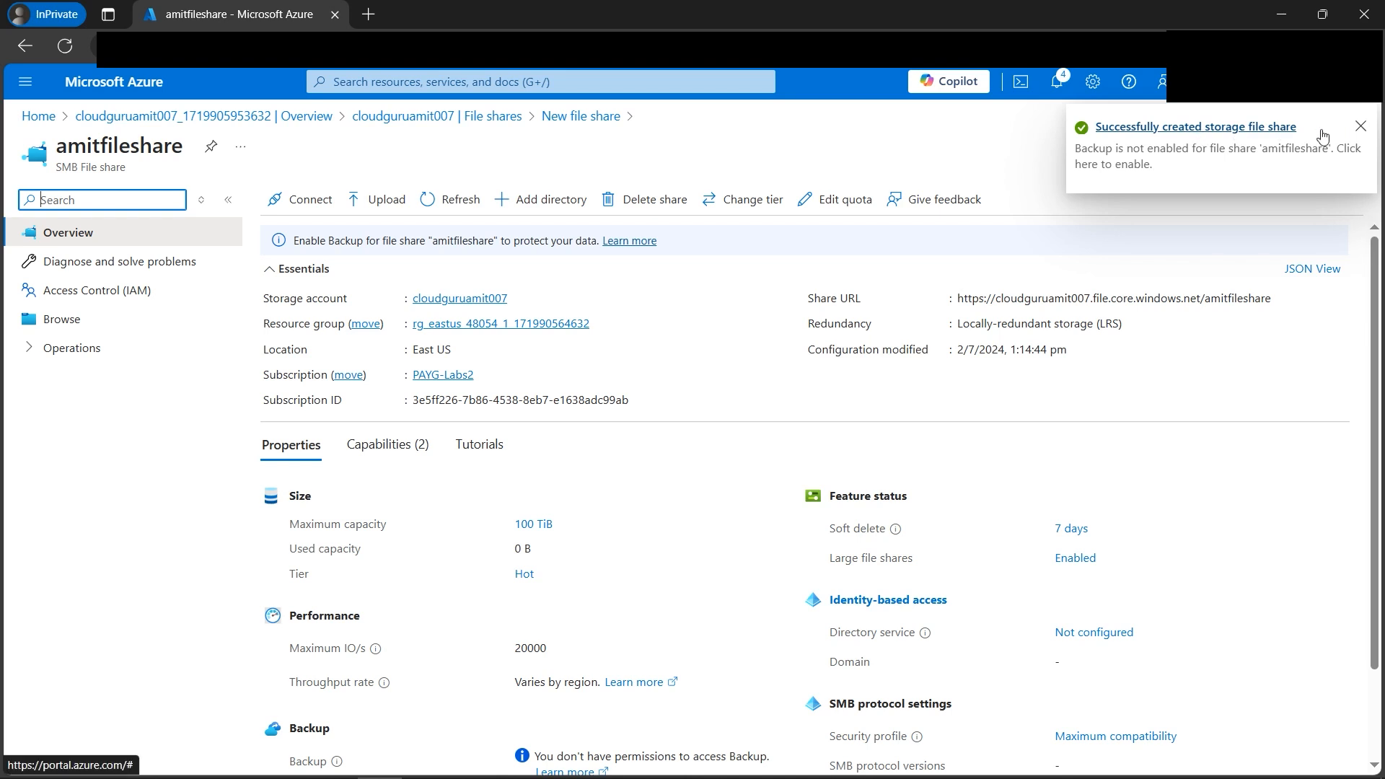
Step: Dismiss the creation notification and examine amitfileshare's maximum capacity and soft delete setting
click(1361, 130)
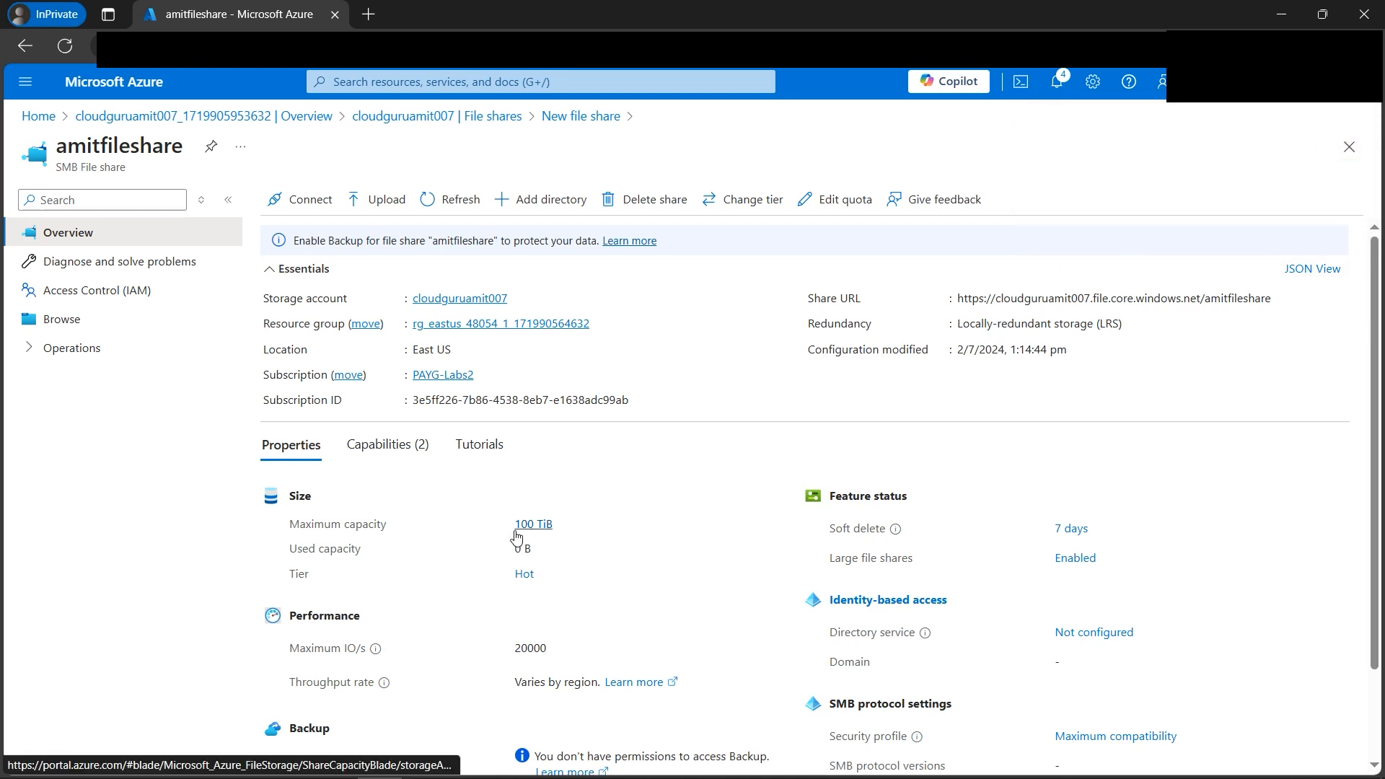
drag(507, 525, 572, 531)
click(1180, 453)
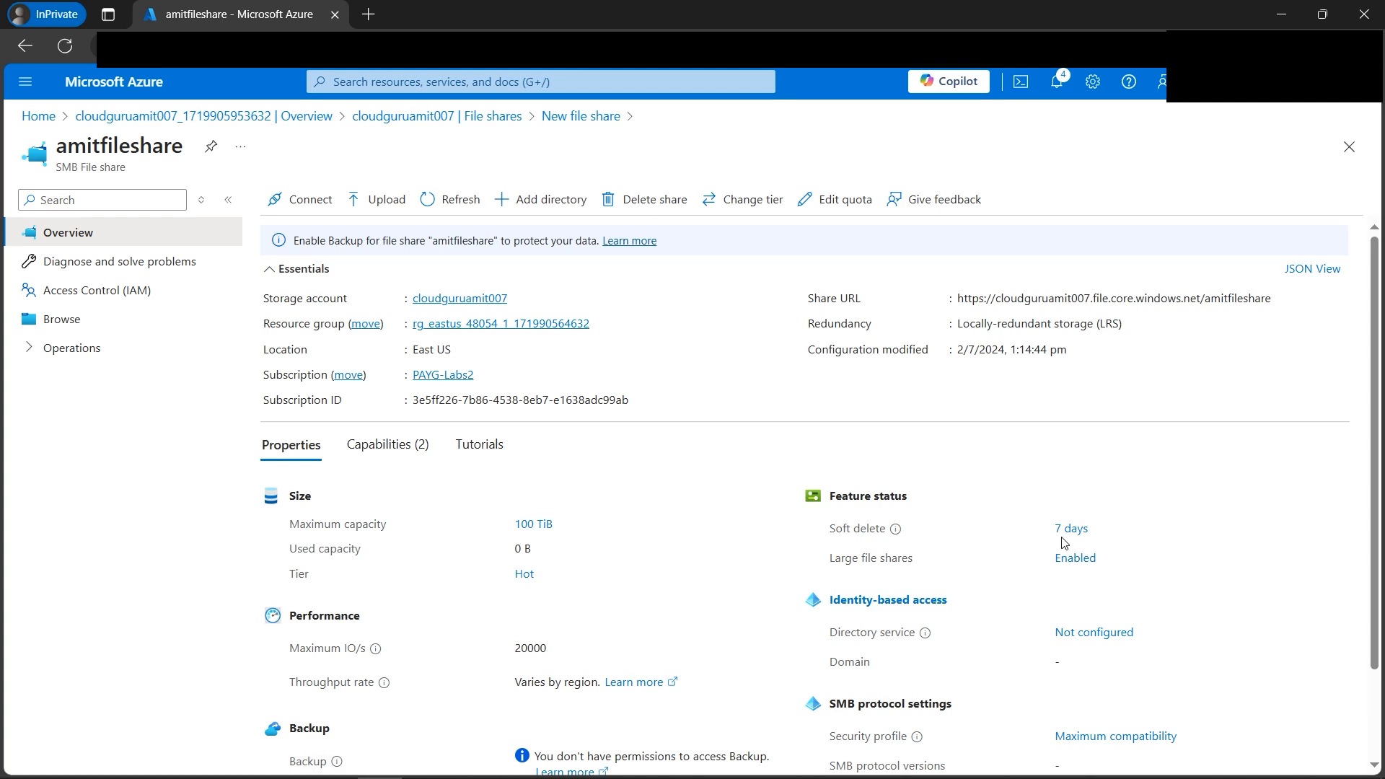
Step: Browse the contents of amitfileshare and upload the local file website.html to it
click(72, 325)
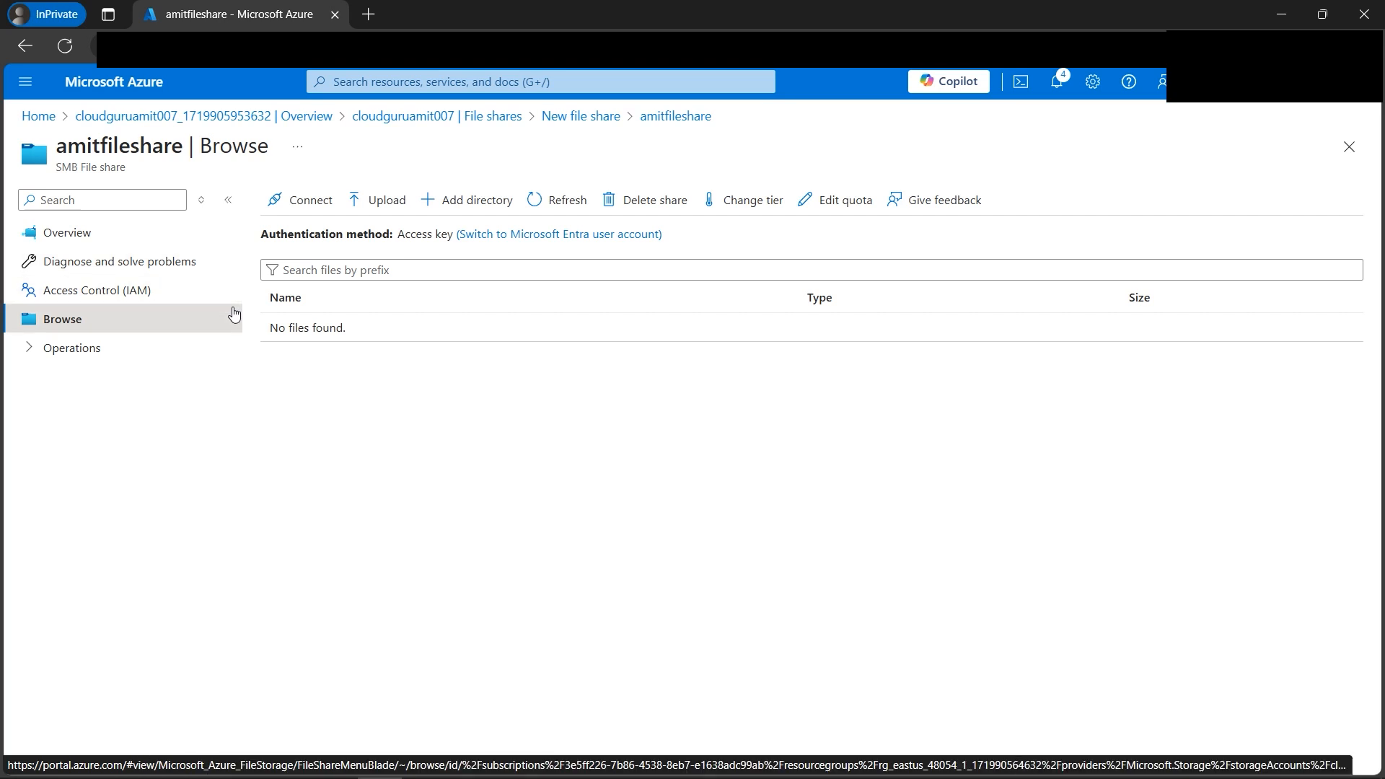
click(392, 210)
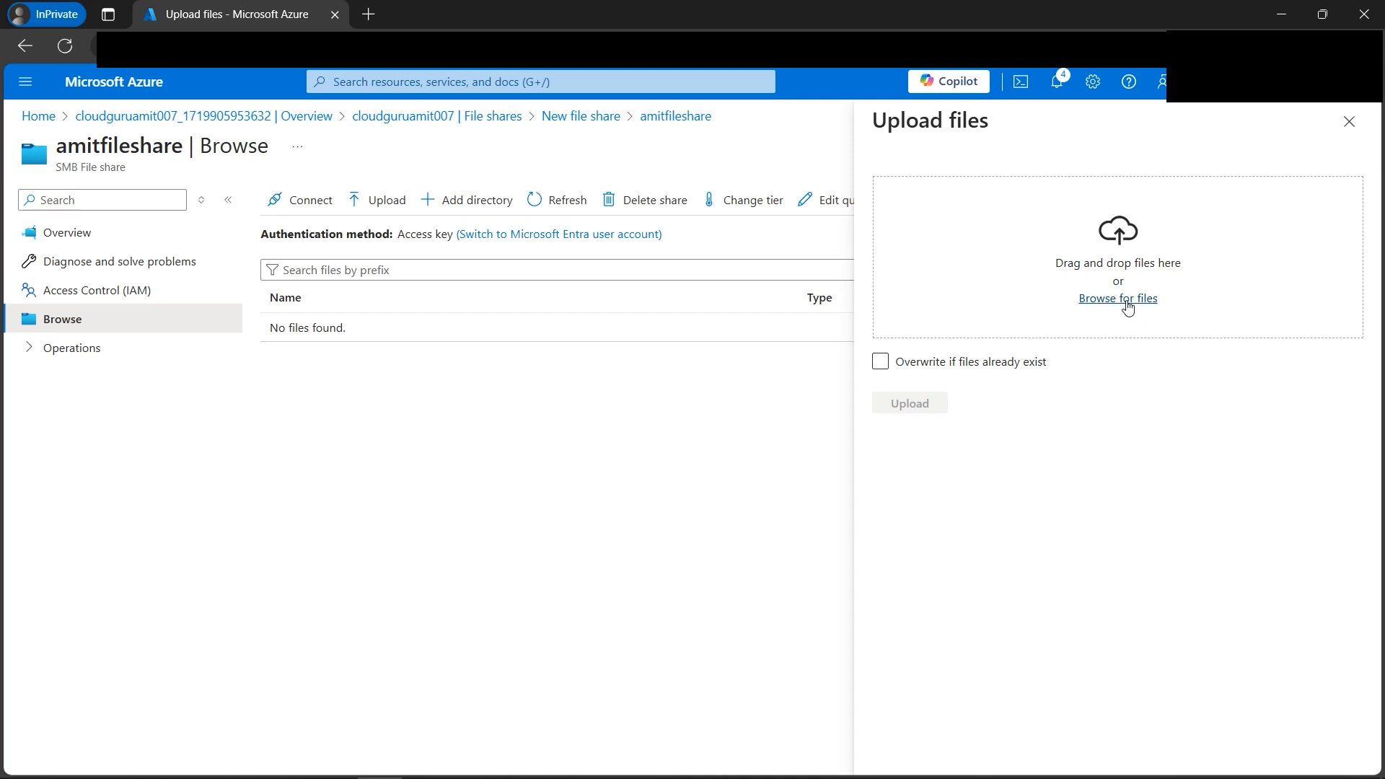
click(1128, 306)
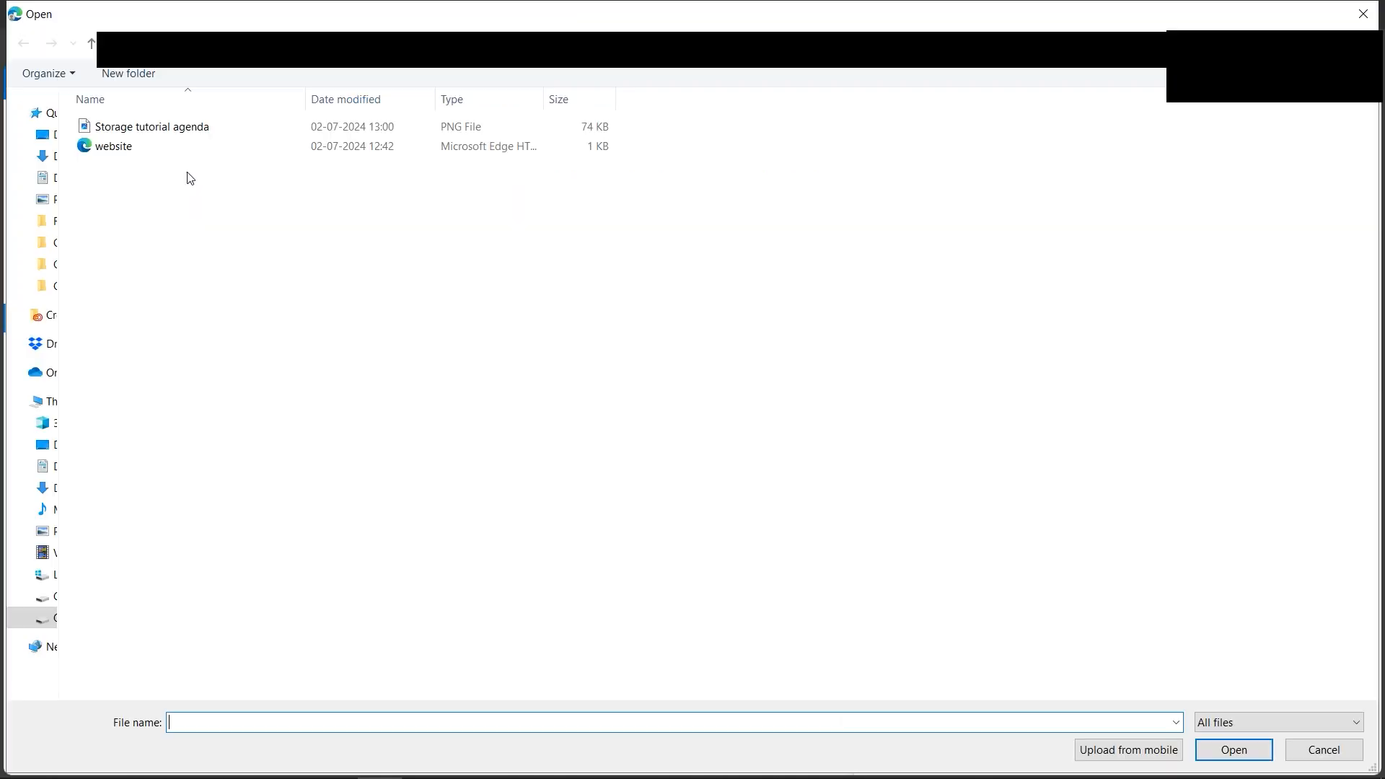
double_click(128, 151)
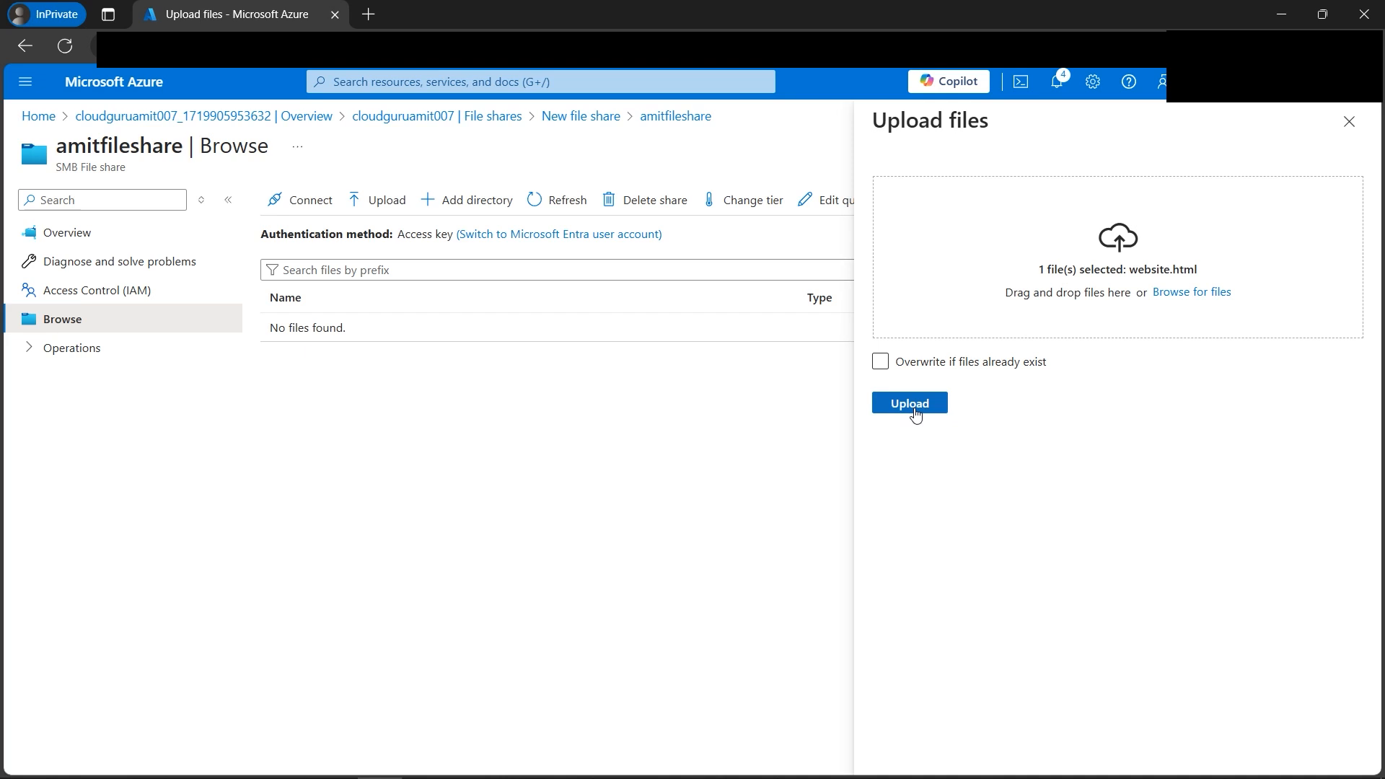
click(911, 404)
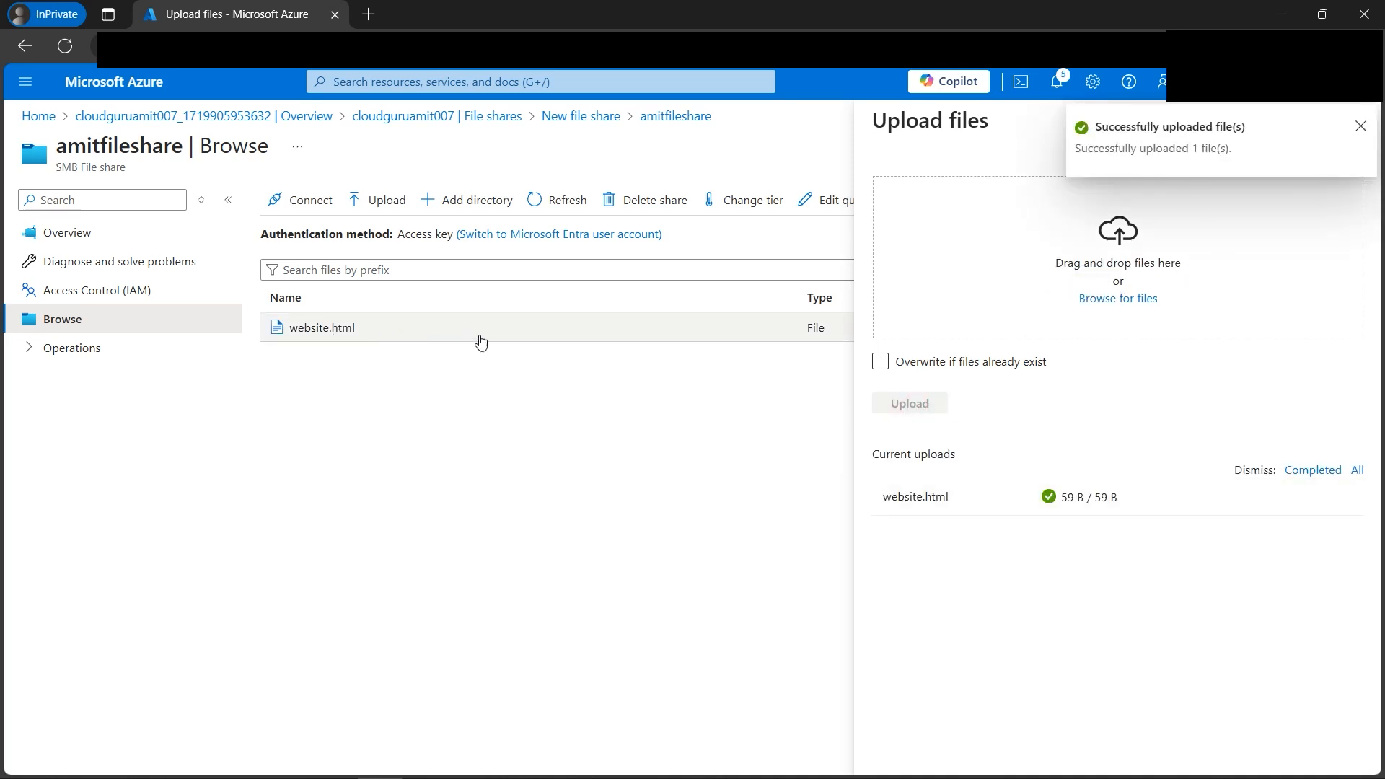
click(1362, 130)
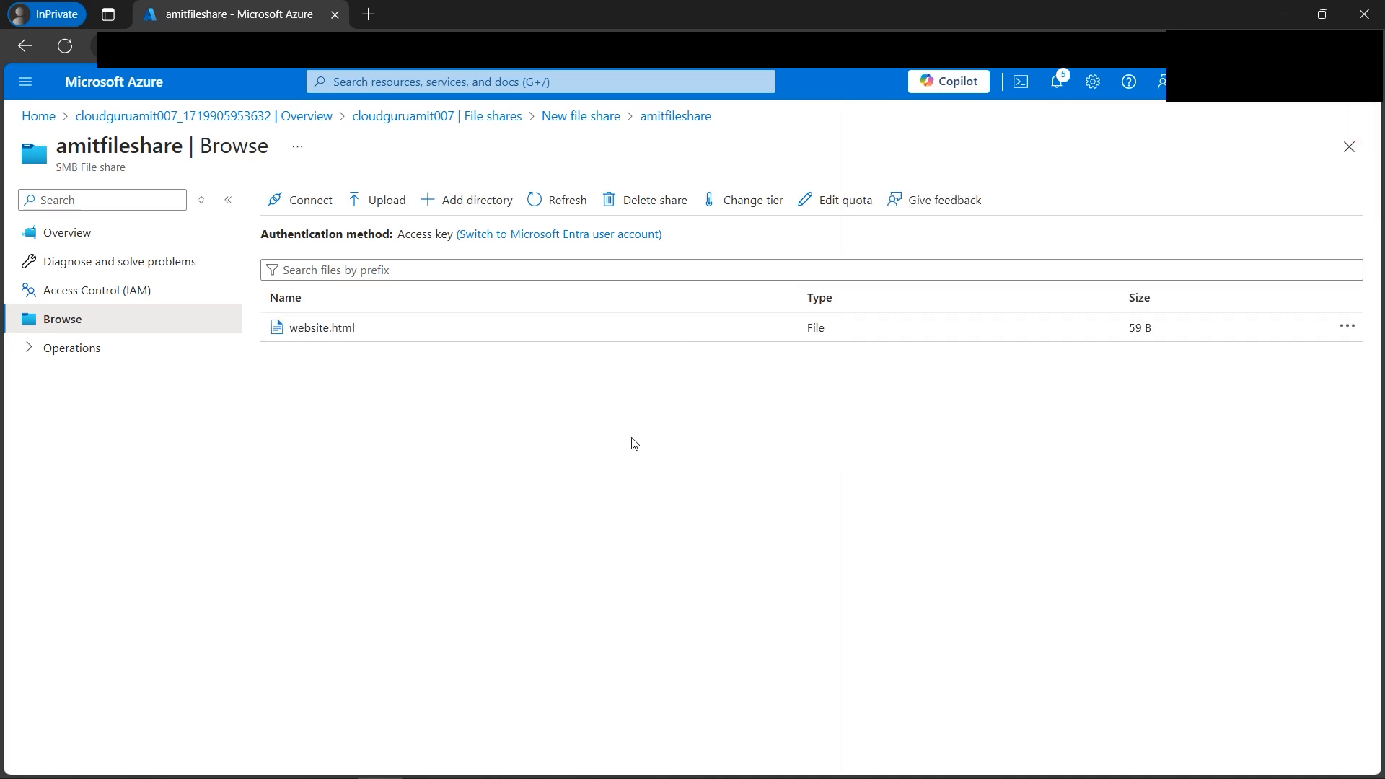
Step: Upload Storage tutorial agenda.png to amitfileshare from its overview page, and browse the share's files
click(92, 246)
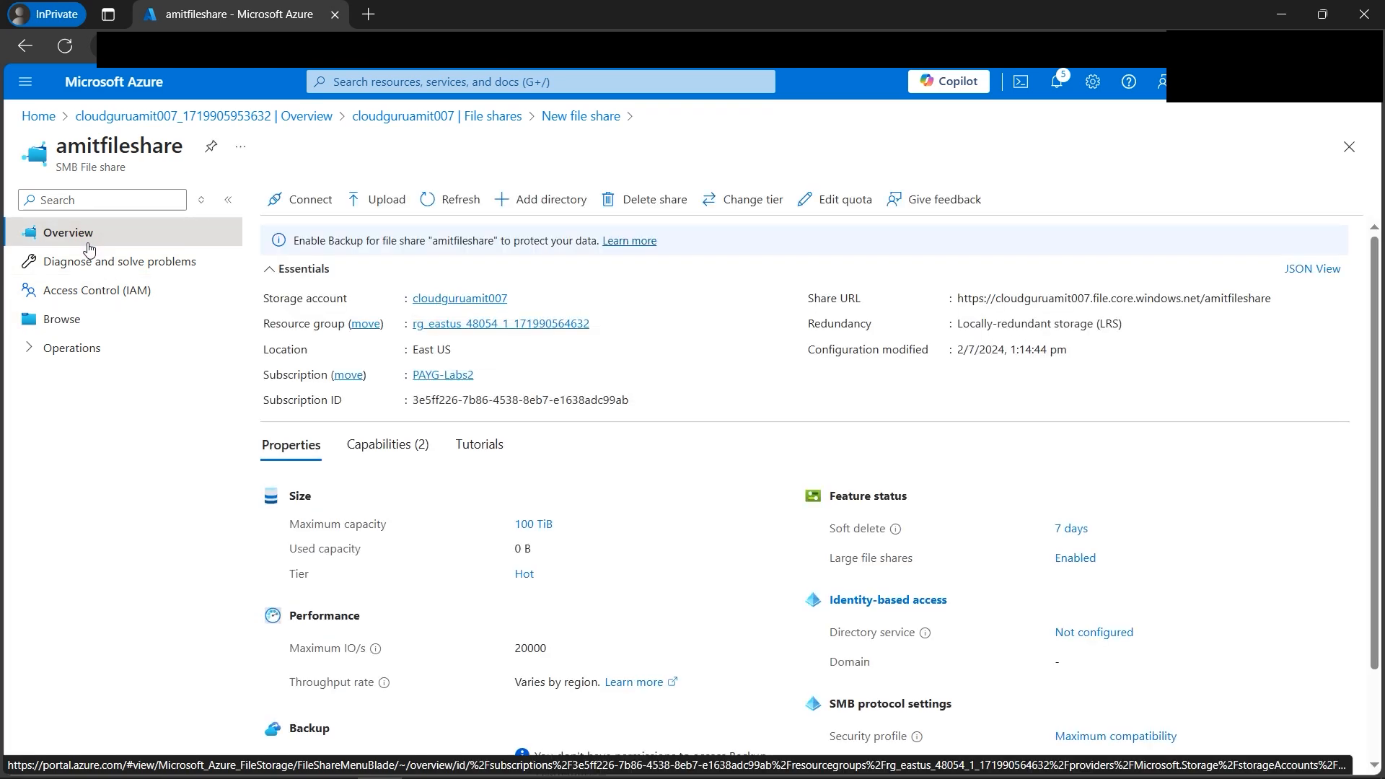
click(391, 207)
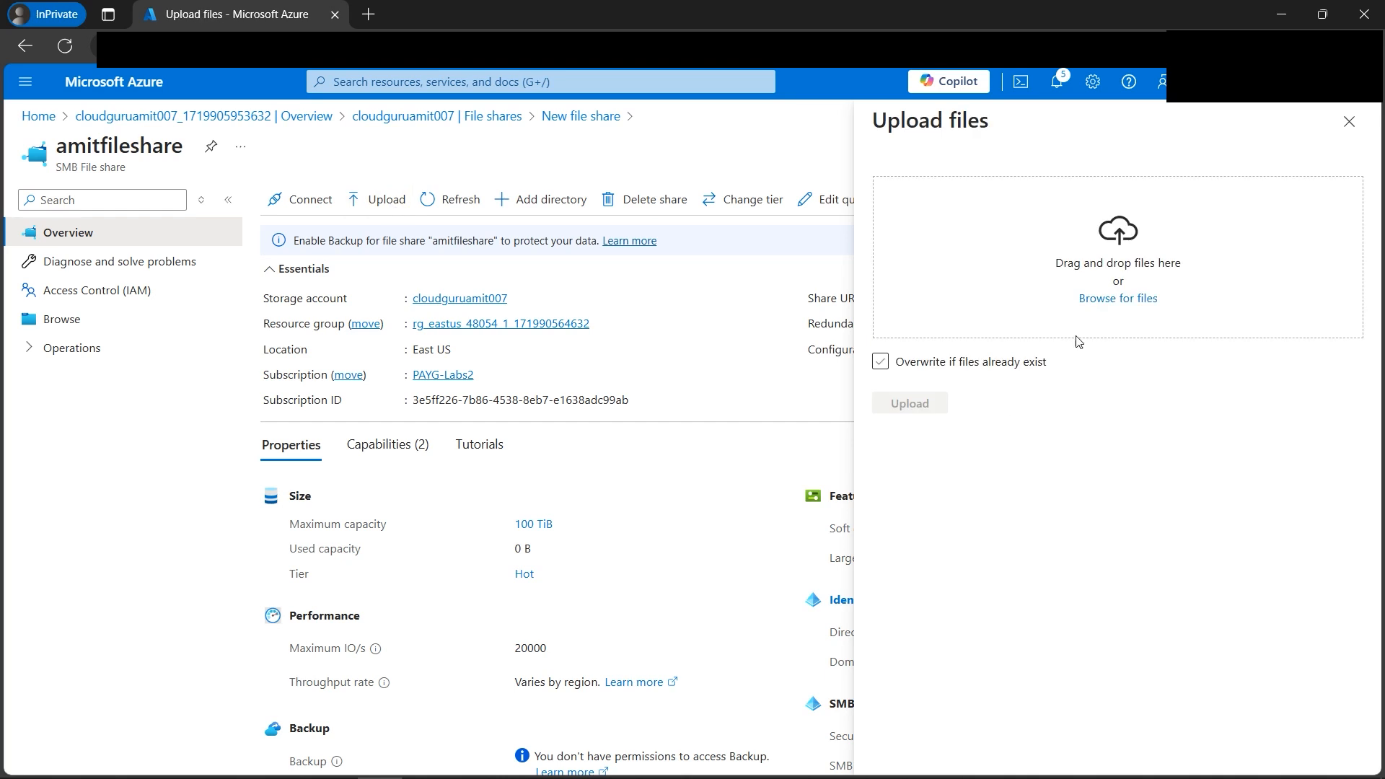
click(1129, 298)
click(193, 127)
double_click(193, 127)
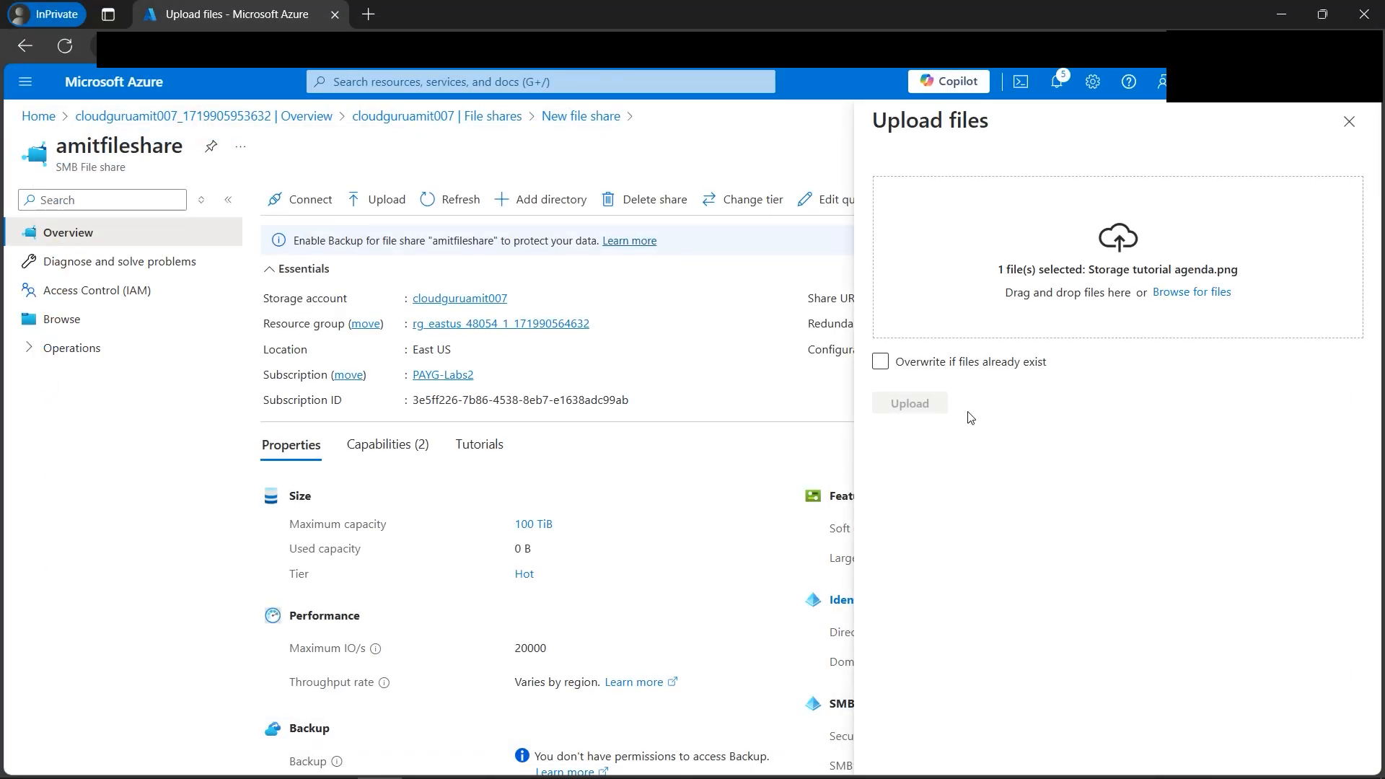
click(915, 406)
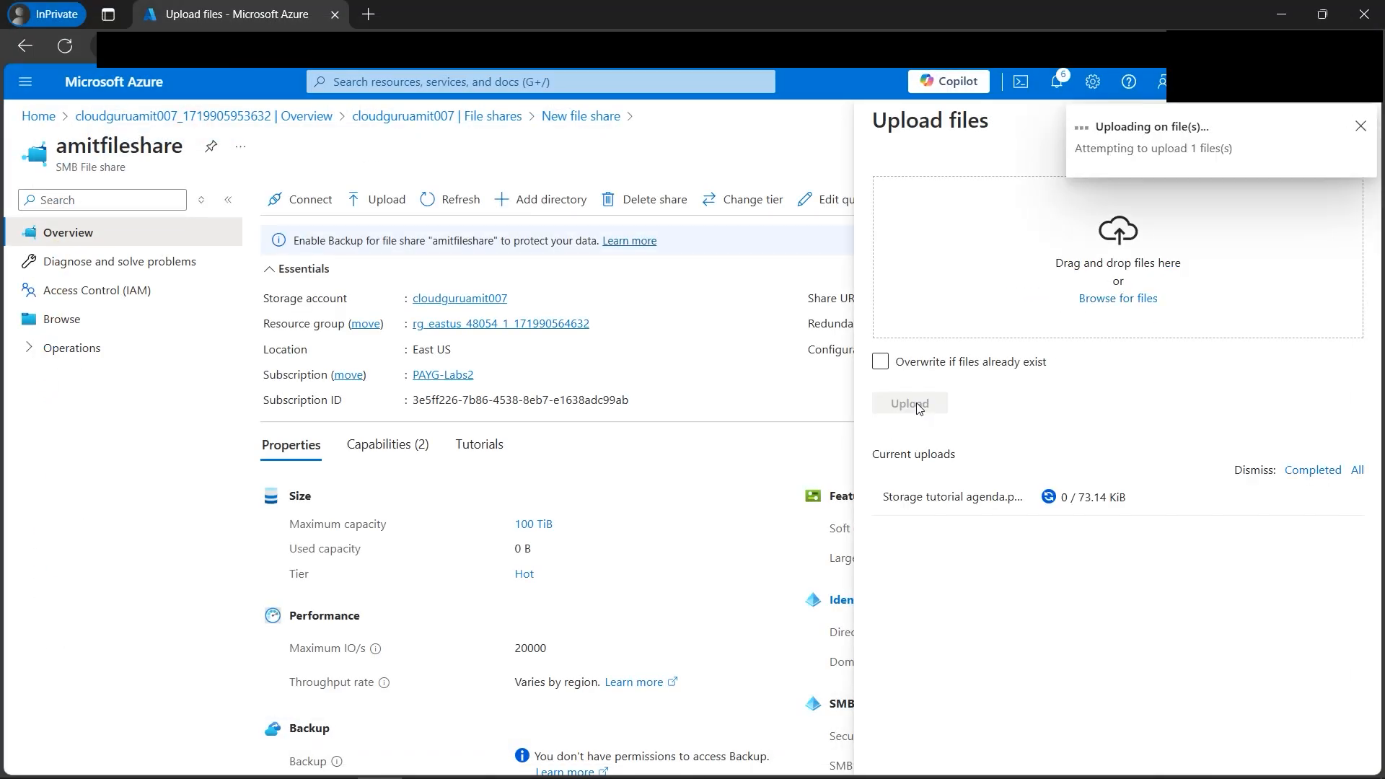
click(1361, 127)
click(1361, 130)
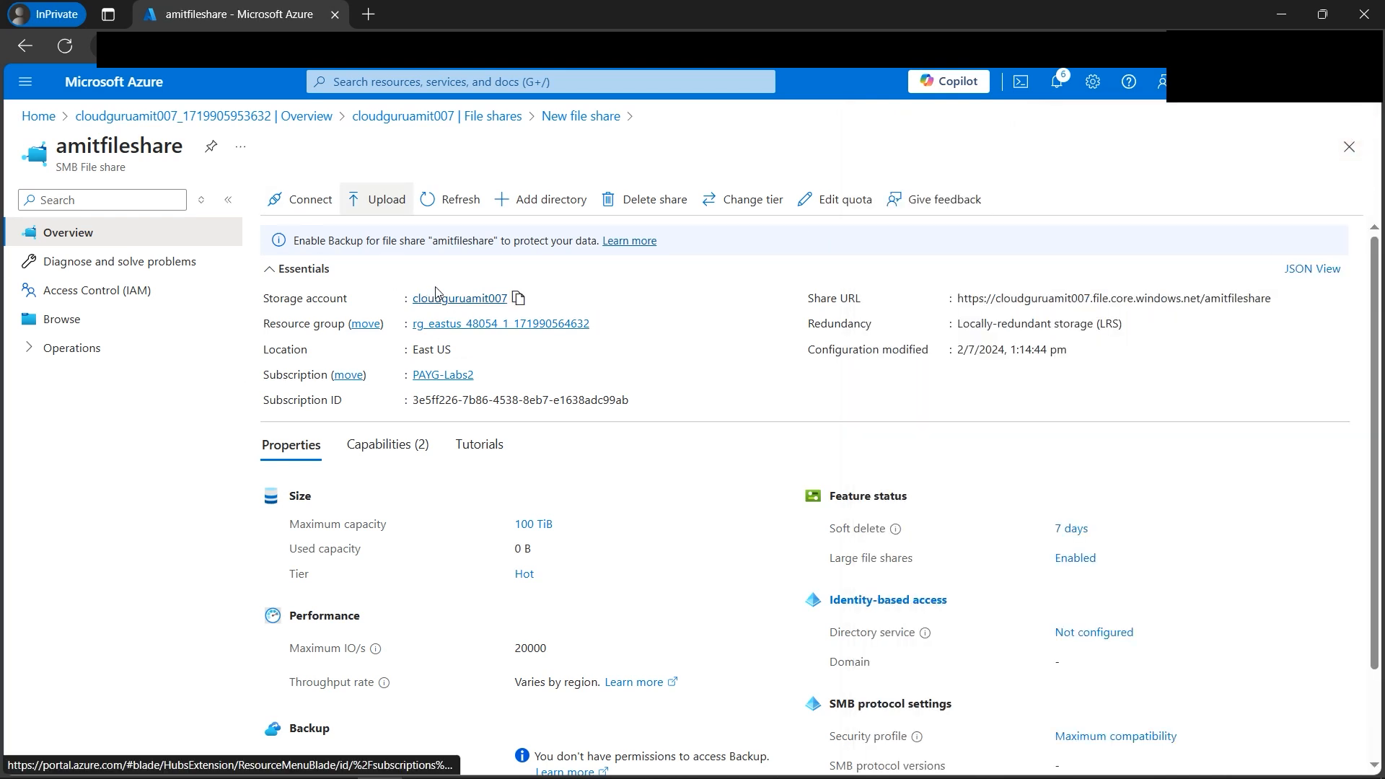
click(68, 326)
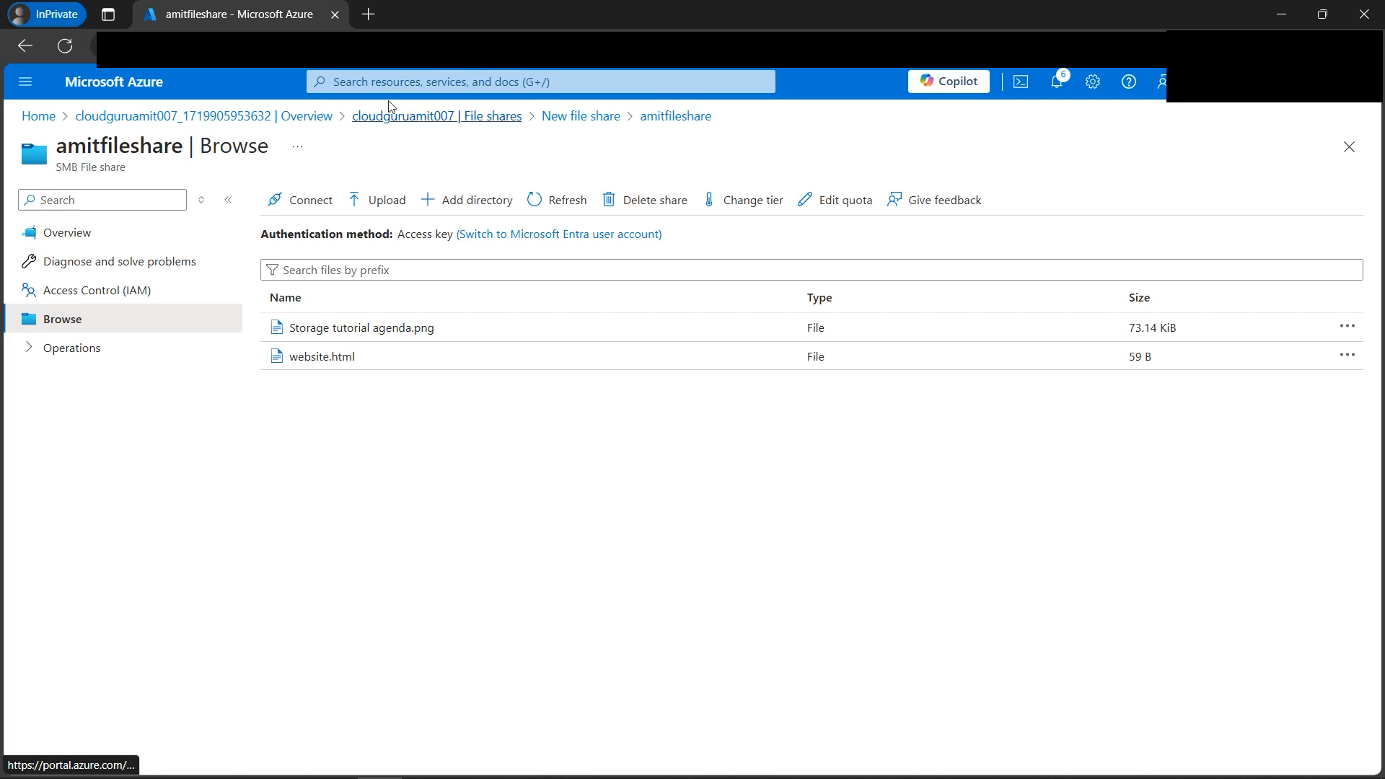
click(387, 82)
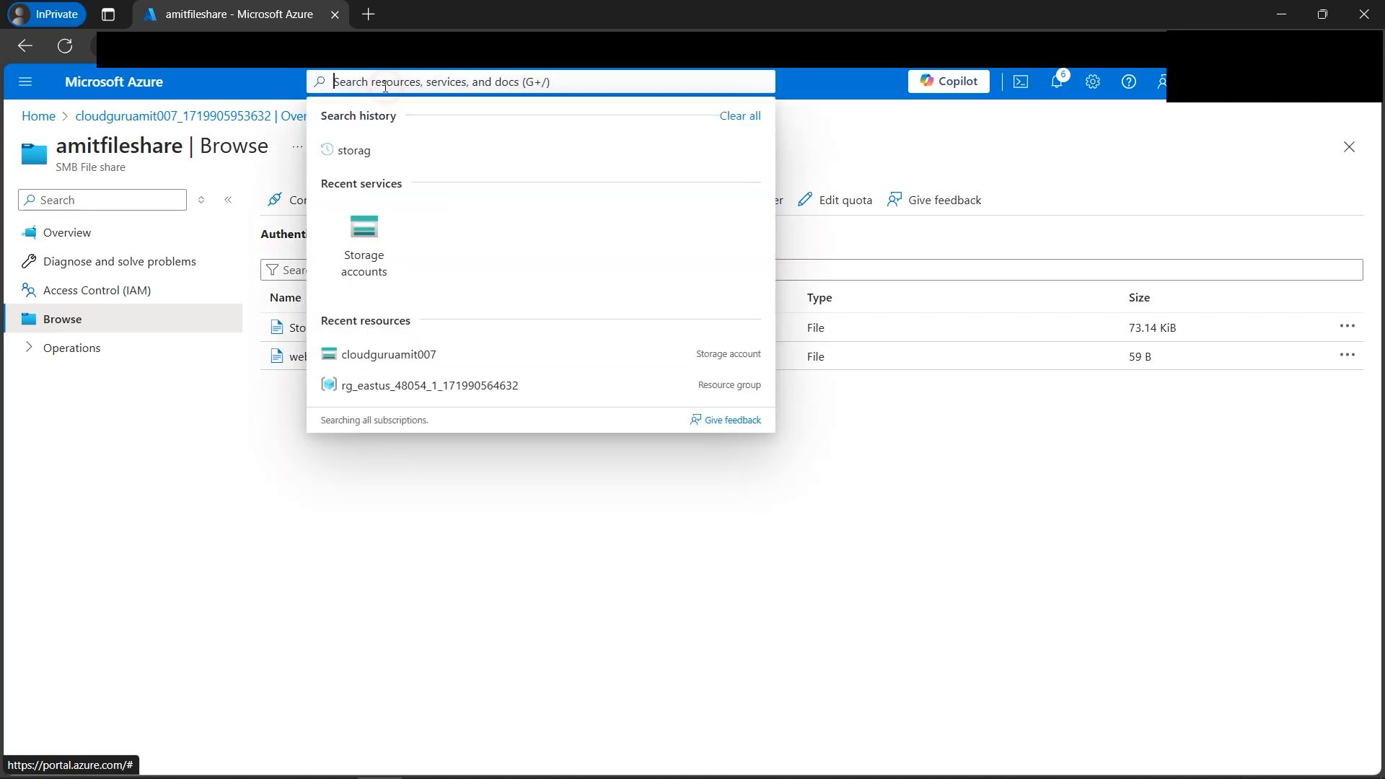
text(resour)
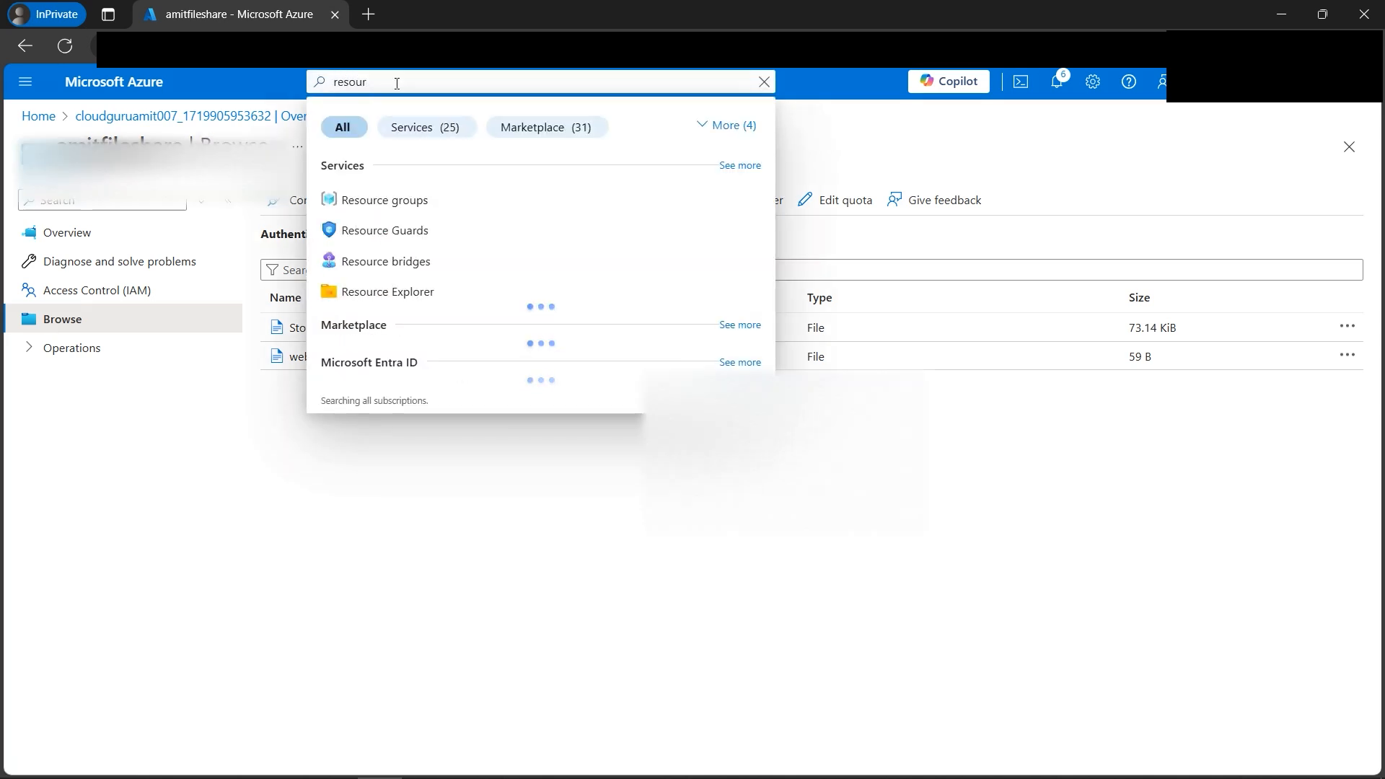
click(426, 200)
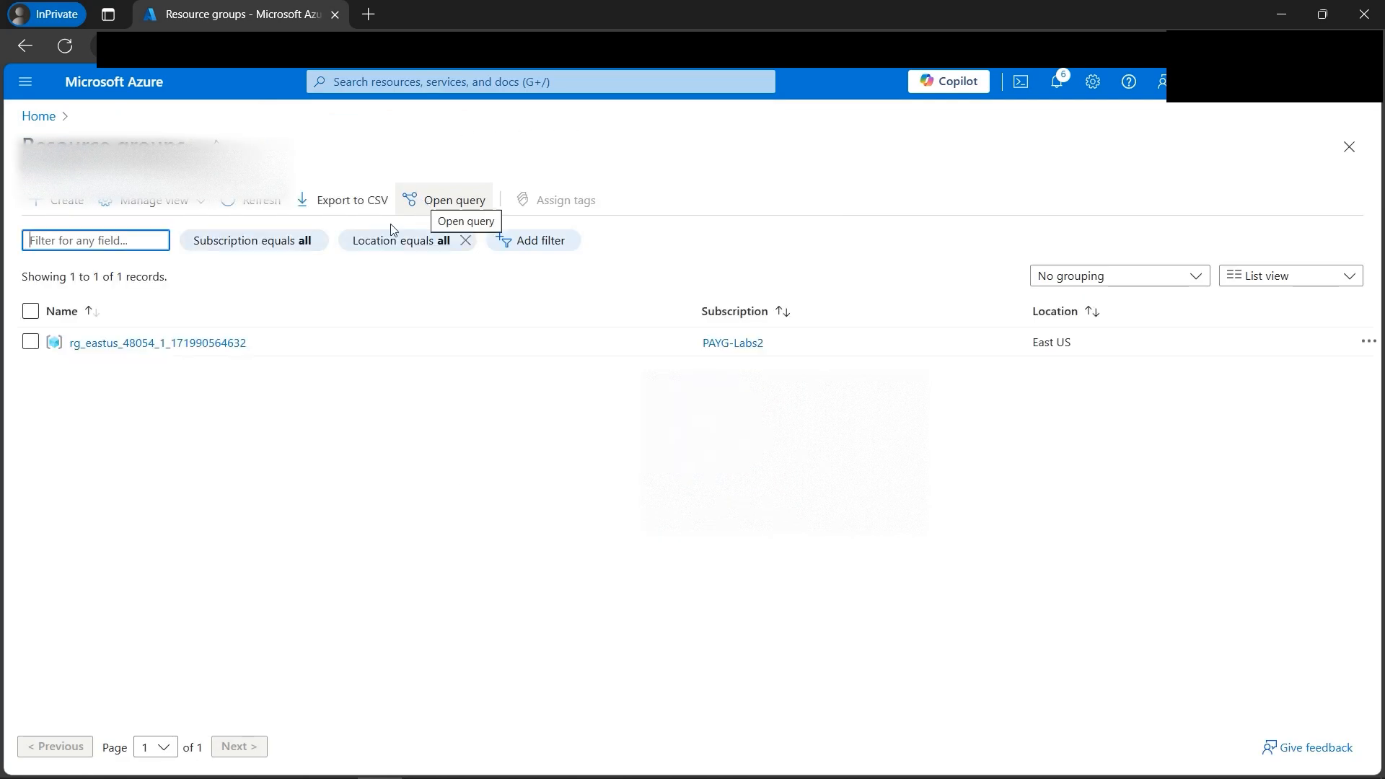
click(150, 345)
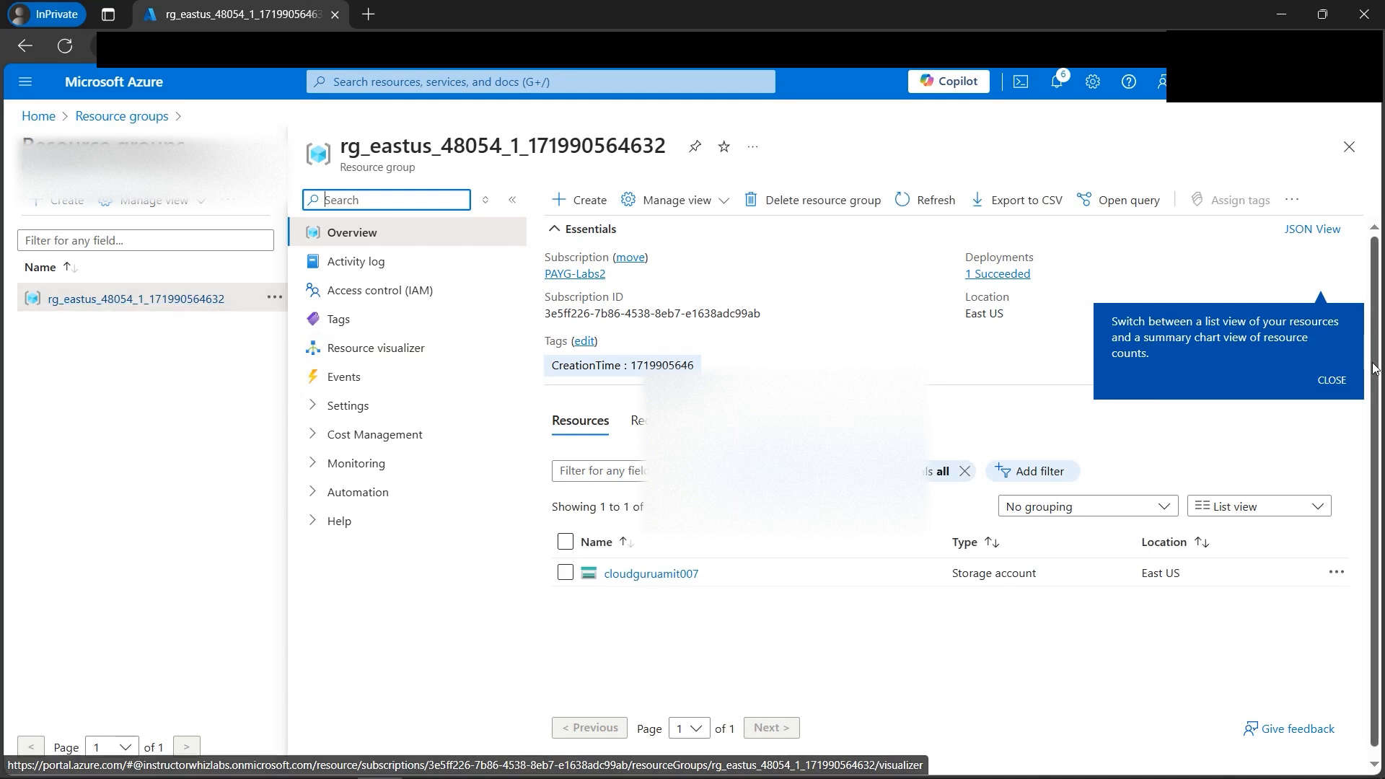
click(1334, 383)
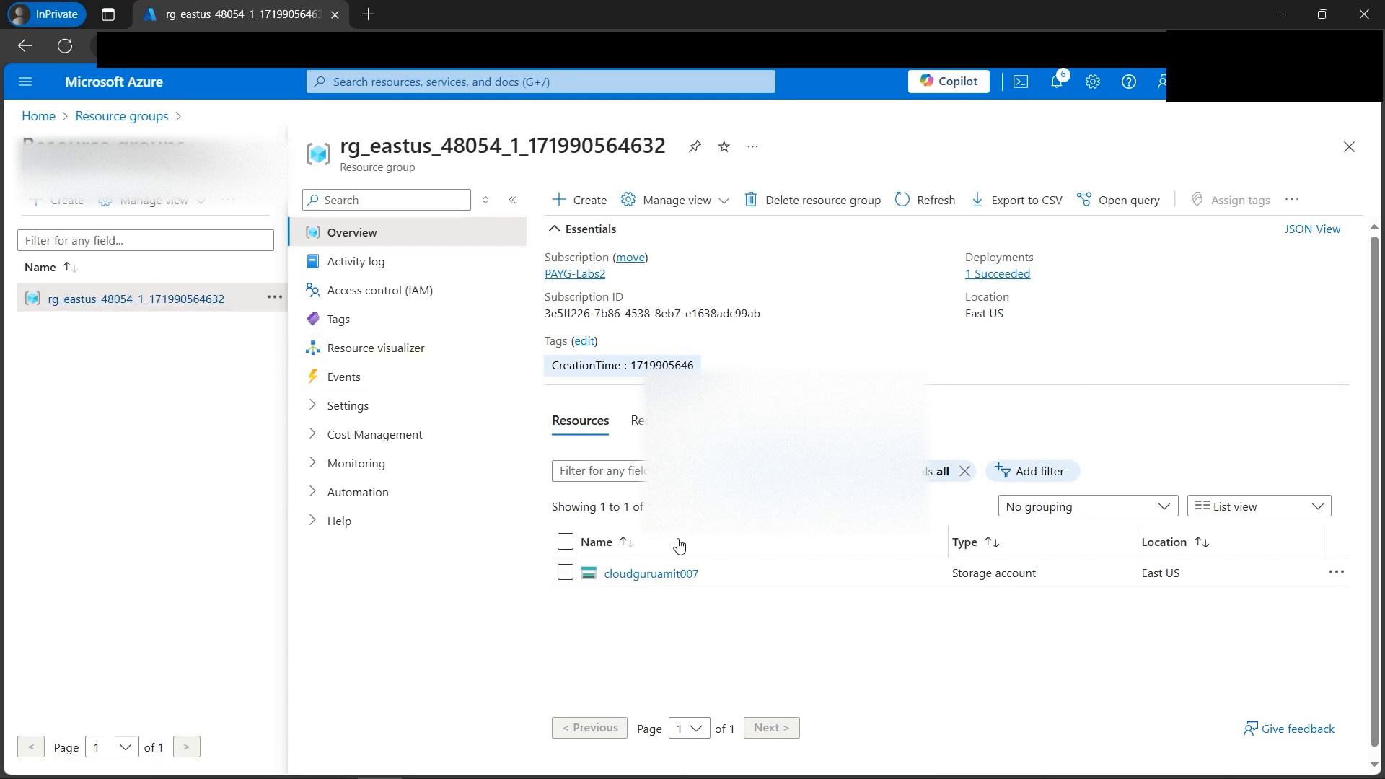
Step: Delete the storage account cloudguruamit007 from the resource group, entering "delete" as confirmation and approving the permanent deletion
click(568, 543)
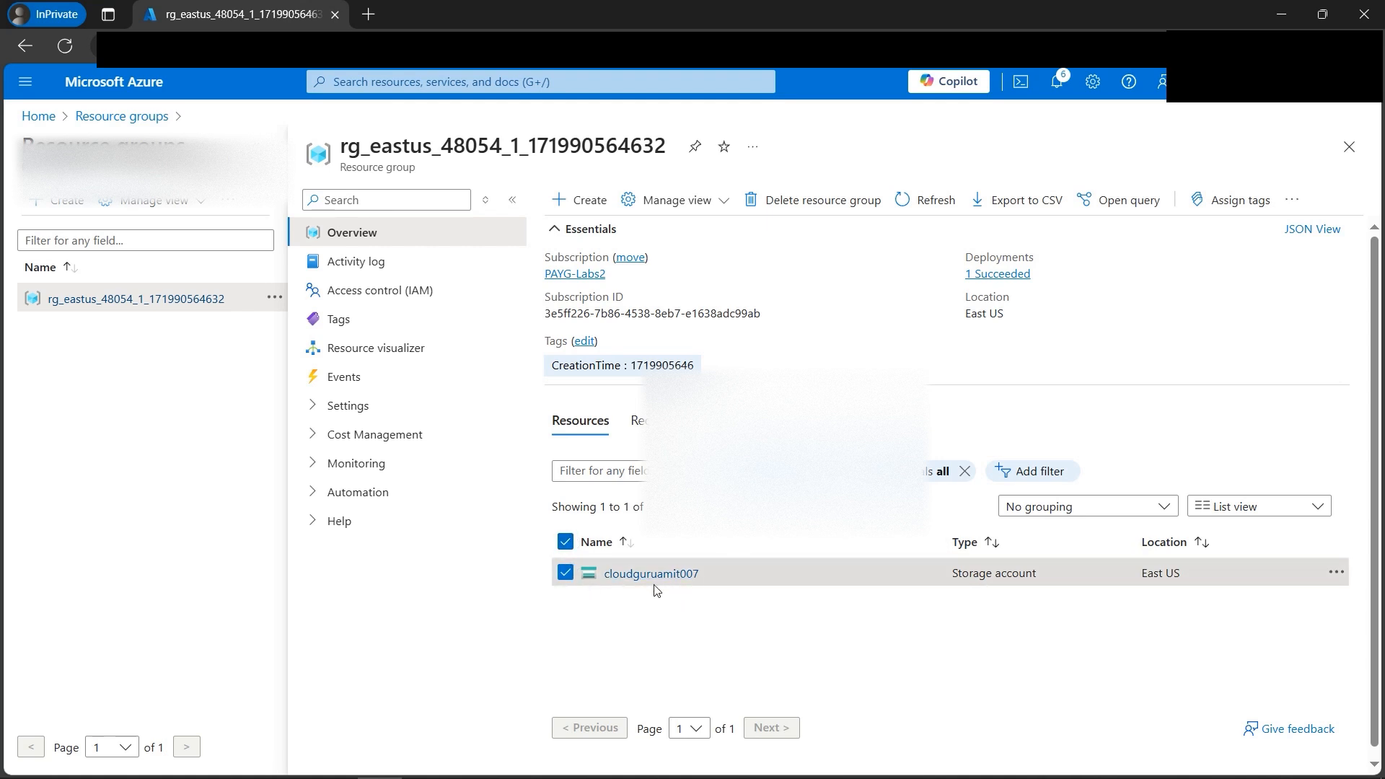
click(1293, 202)
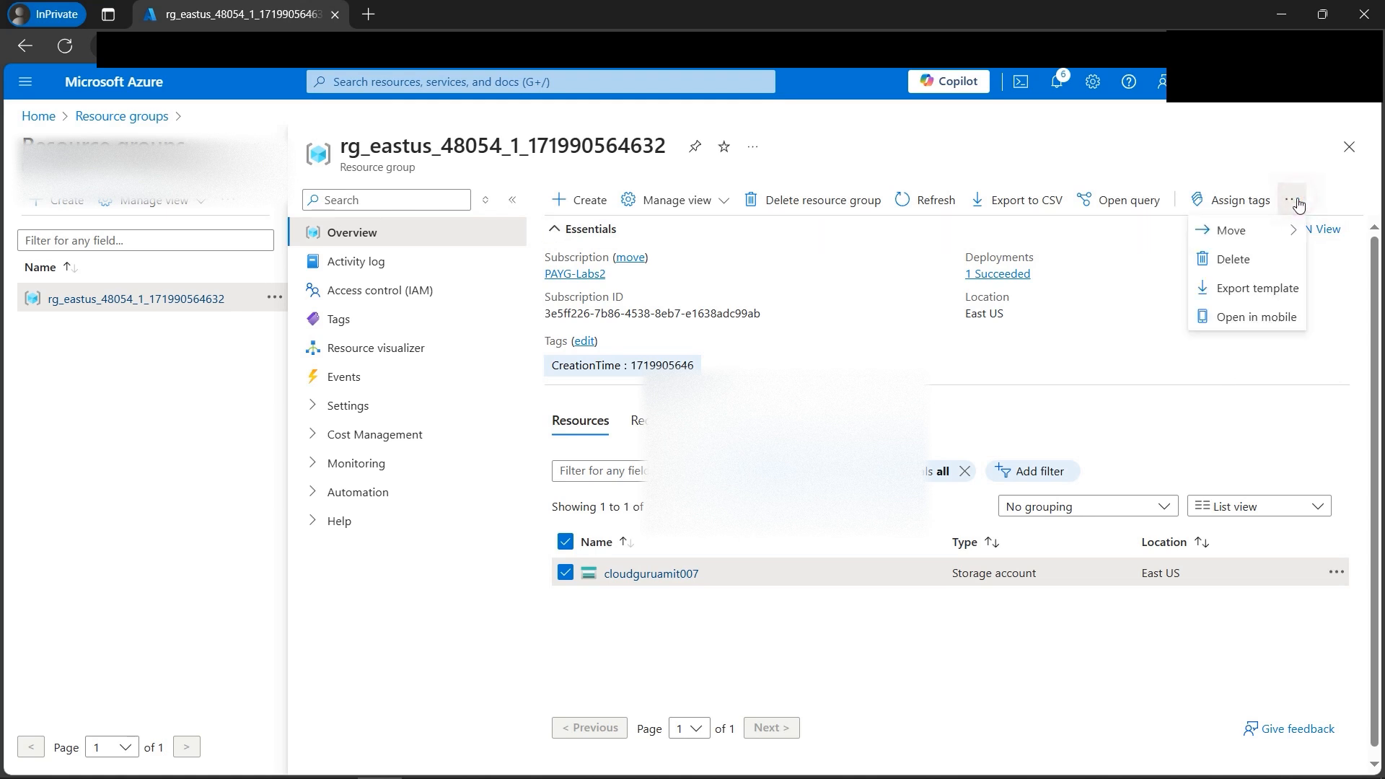
click(1228, 261)
drag(908, 685, 933, 690)
right_click(932, 690)
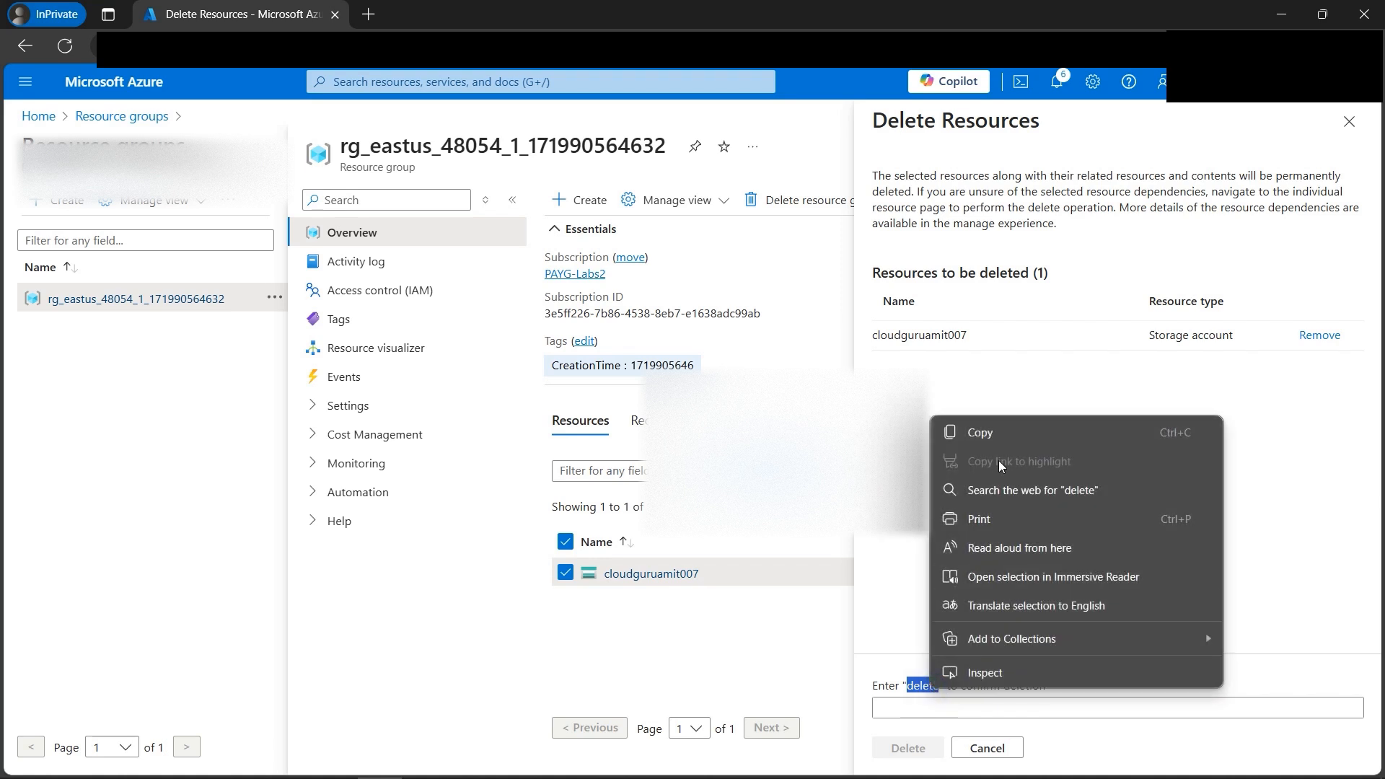
click(1006, 427)
click(937, 710)
key(ctrl+v)
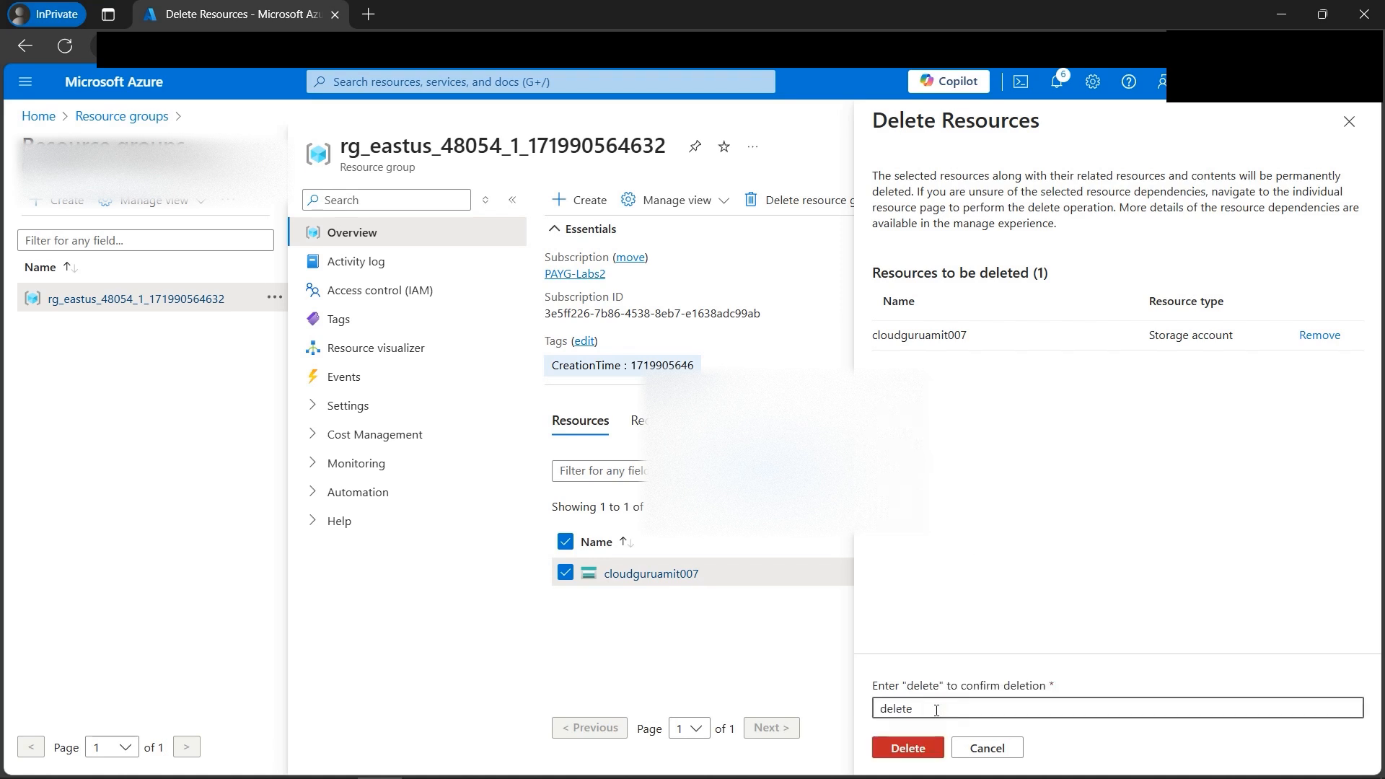
click(894, 749)
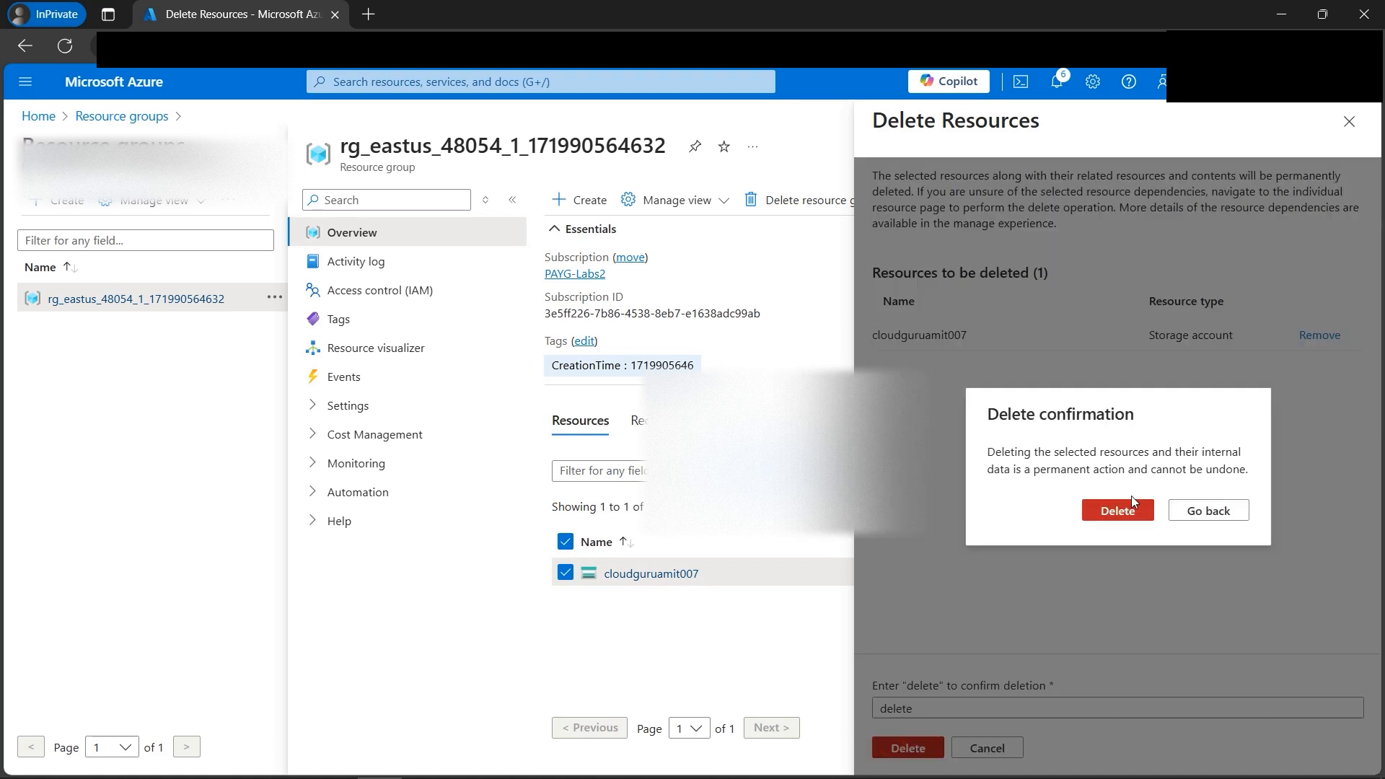
click(1119, 511)
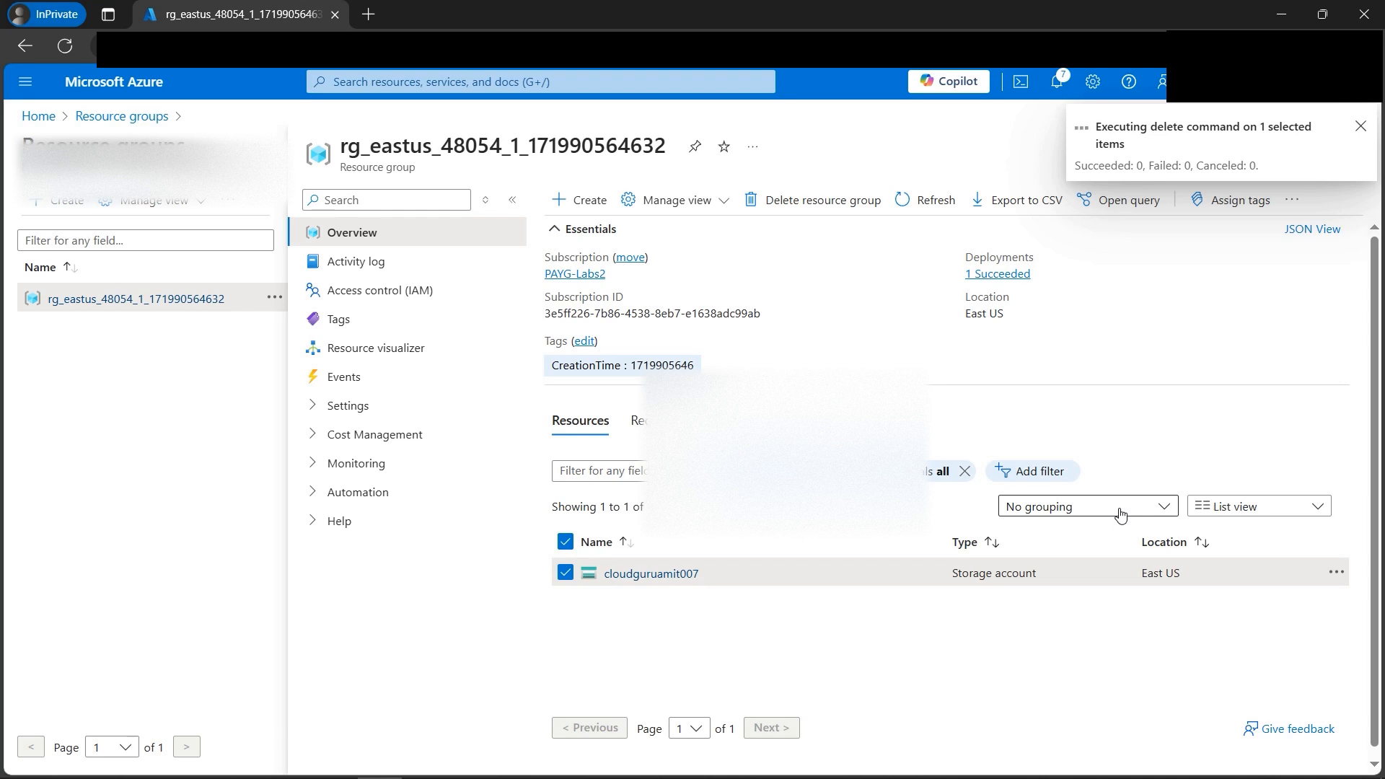